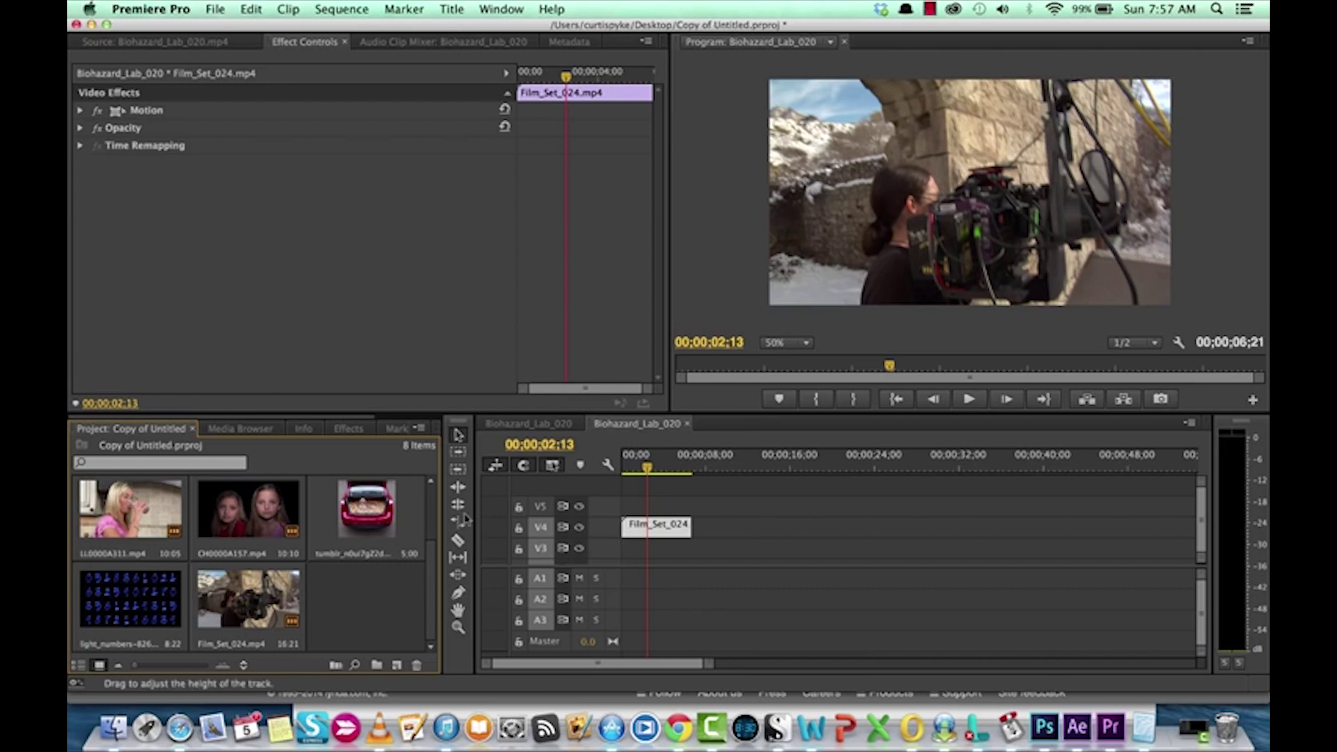
Step: Rewind the playhead to the clip start and show the 'warp' effects search results
{"action": "left_click_drag", "start_coordinate": [647, 468], "coordinate": [623, 470]}
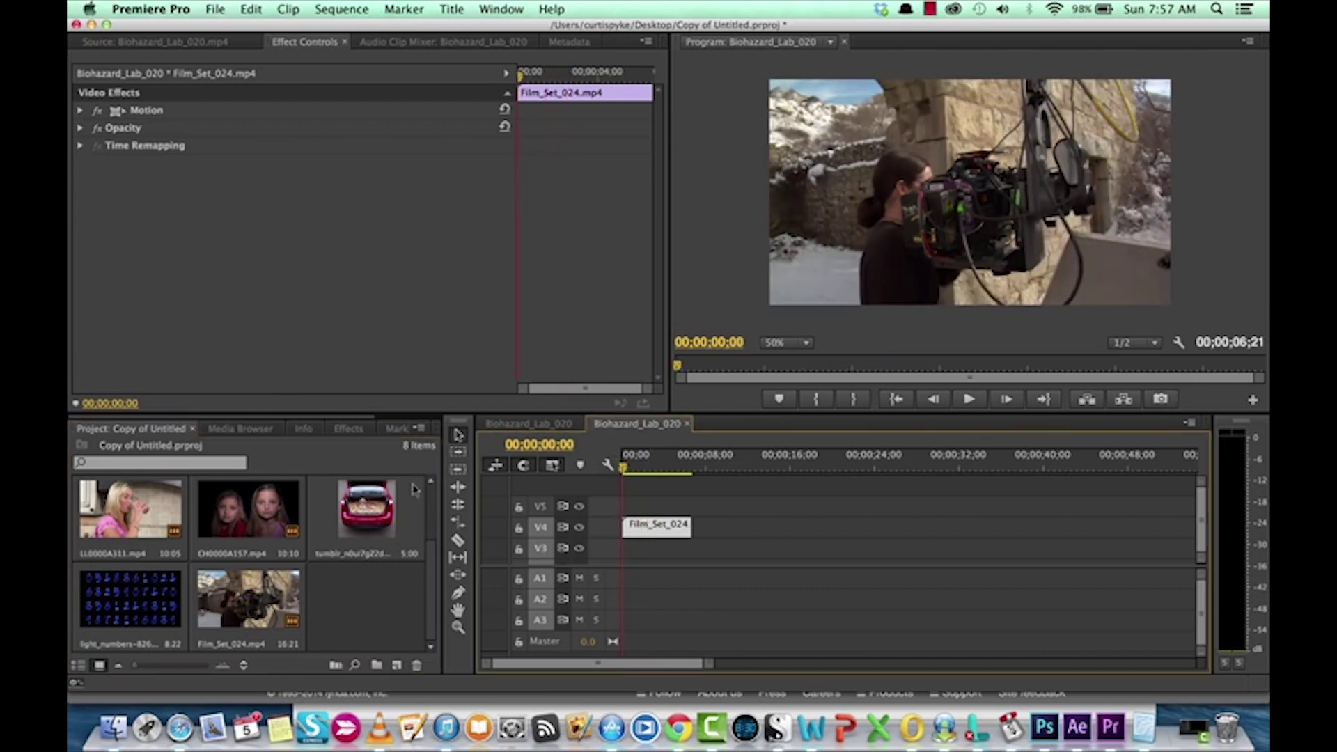
{"action": "left_click", "coordinate": [348, 429]}
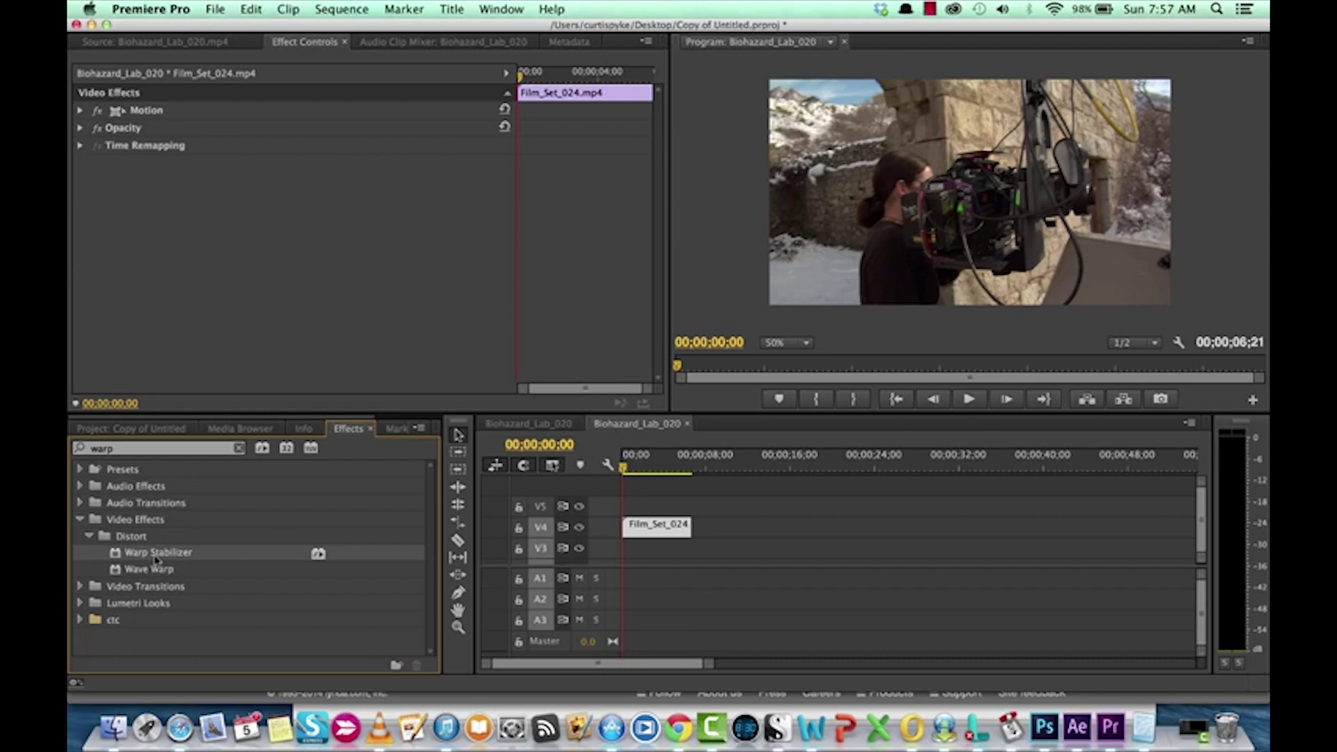
Step: Clear the 'warp' effects search, preview the shaky clip, and rewind to the start
{"action": "left_click_drag", "start_coordinate": [129, 450], "coordinate": [70, 472]}
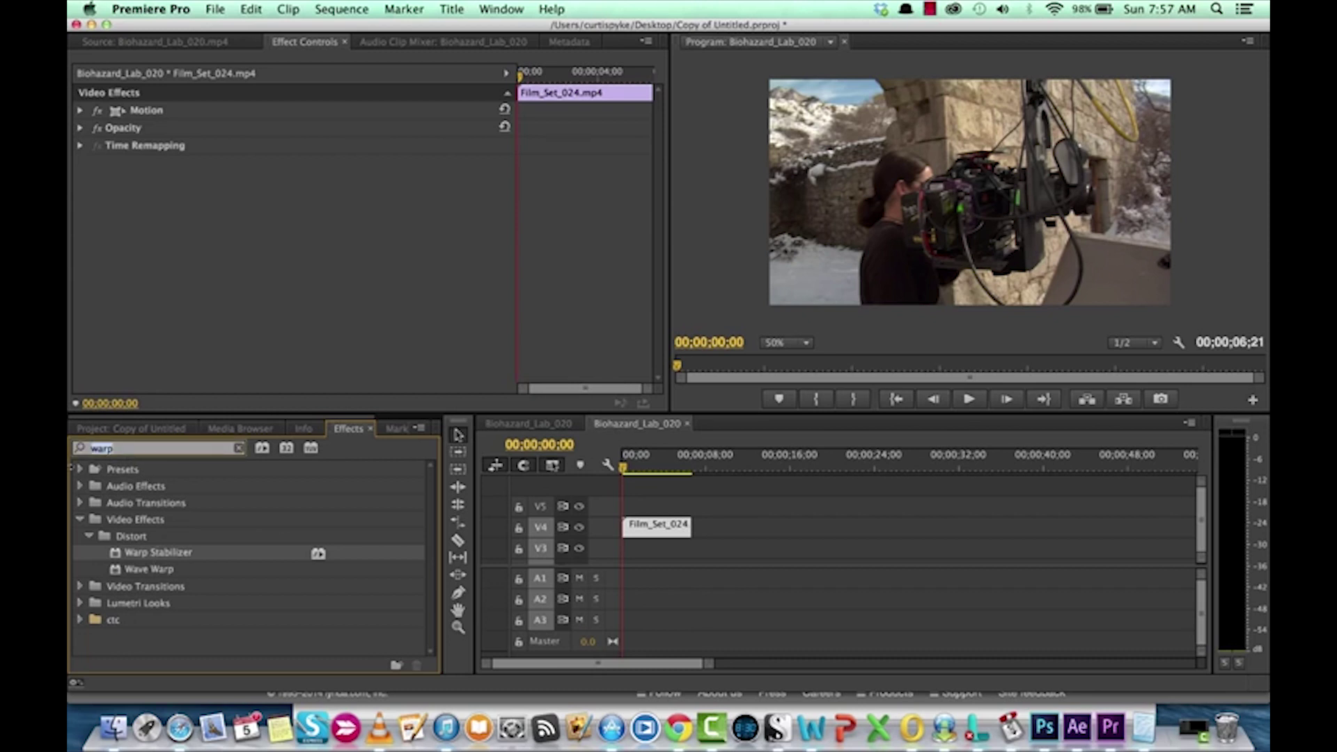
{"action": "key", "text": "BackSpace"}
{"action": "left_click", "coordinate": [613, 462]}
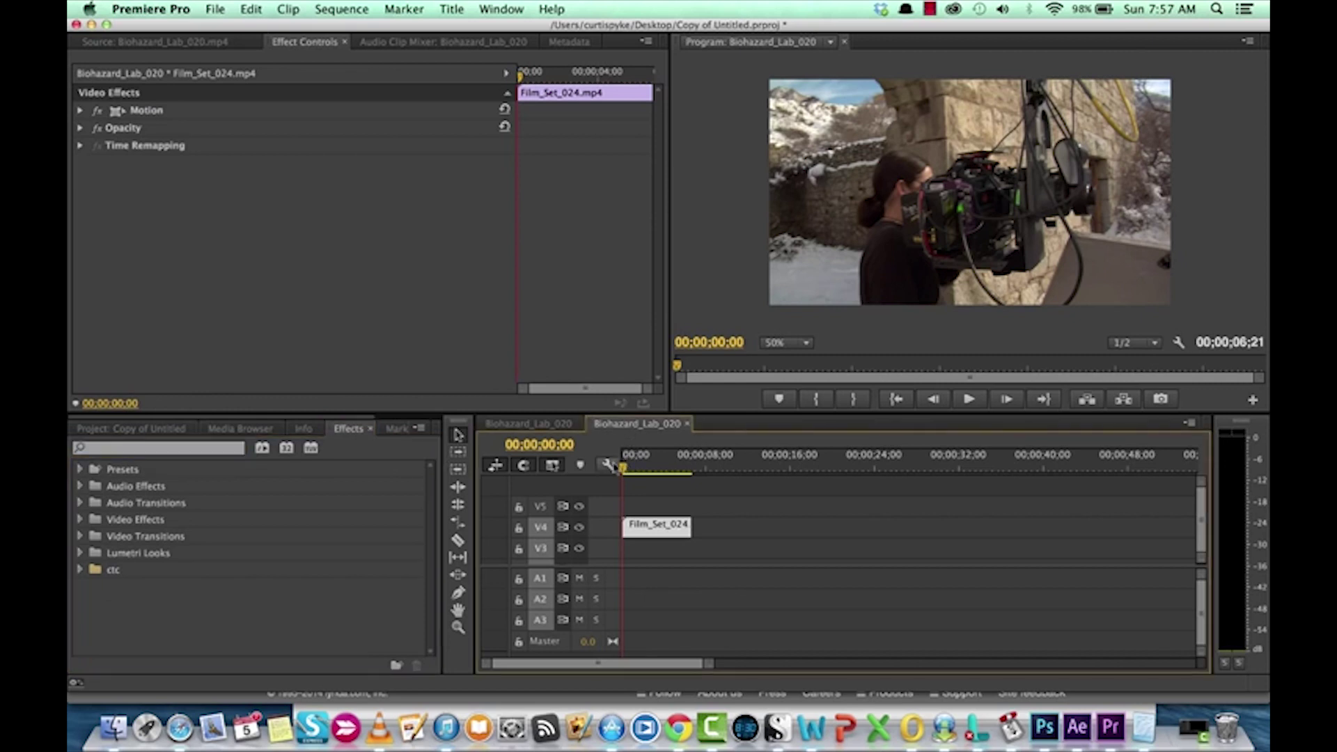
{"action": "key", "text": "space"}
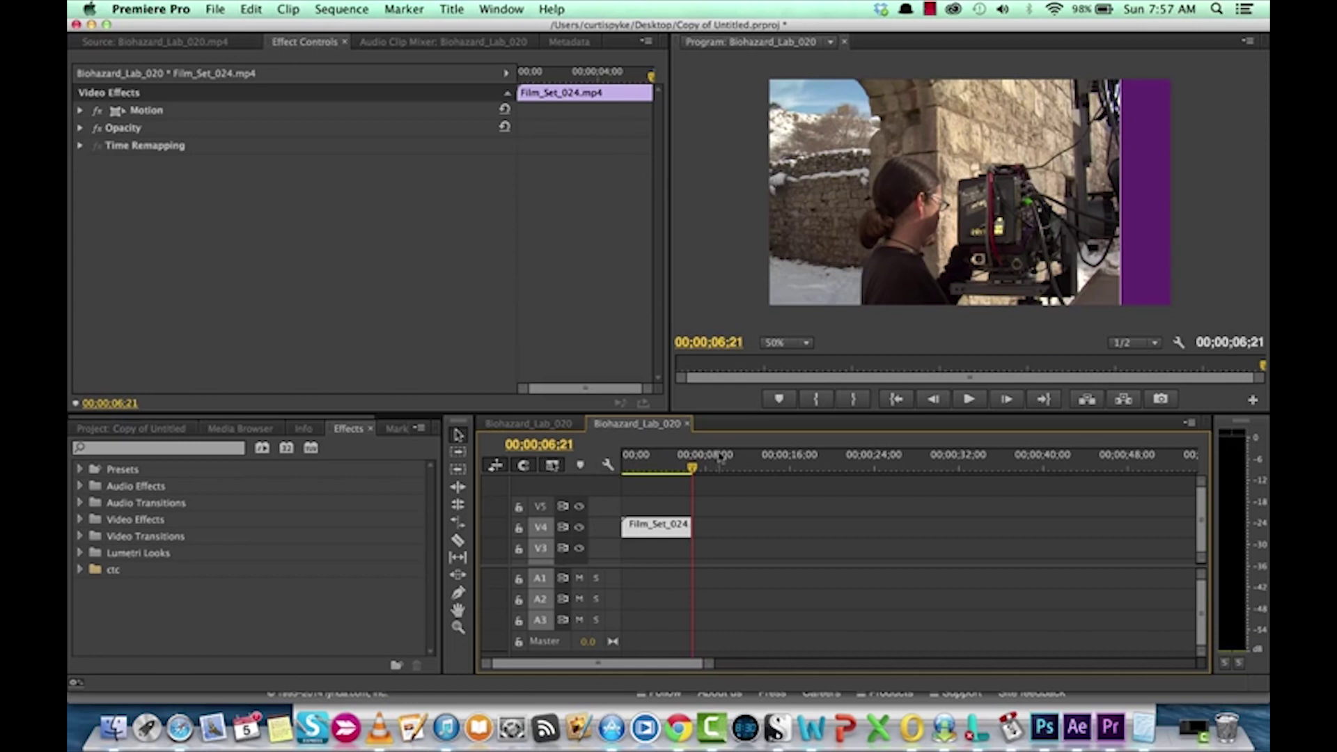
{"action": "left_click_drag", "start_coordinate": [690, 465], "coordinate": [602, 487]}
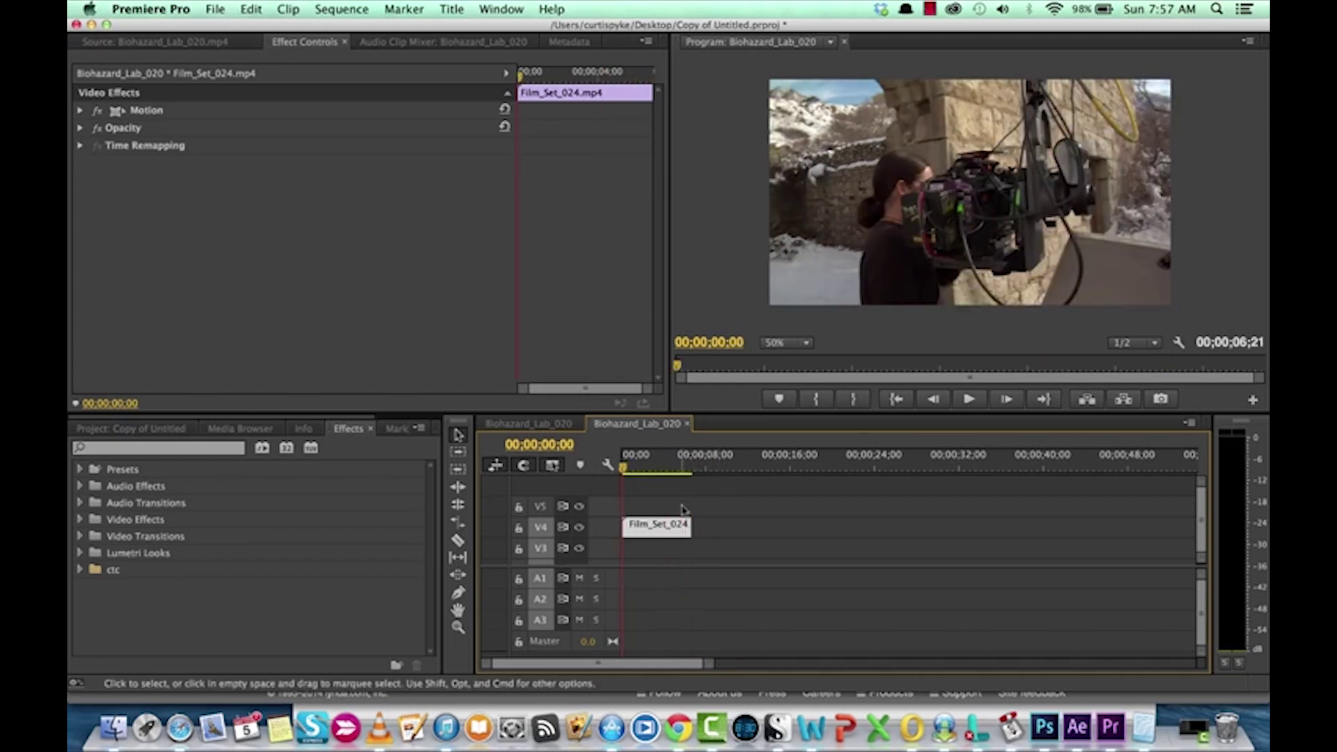
{"action": "left_click", "coordinate": [201, 451]}
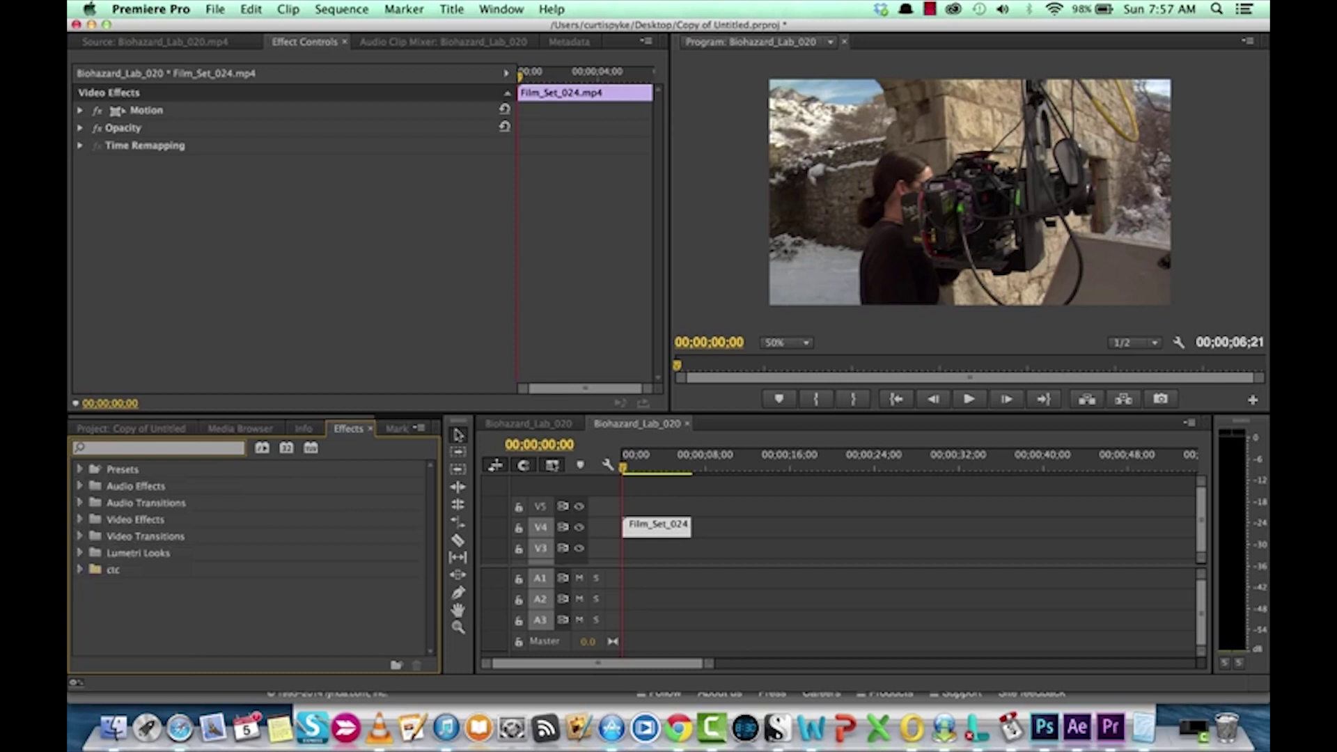
Step: Search effects for 'warp' and drag Warp Stabilizer onto the Film_Set_024.mp4 clip
{"action": "type", "text": "warp"}
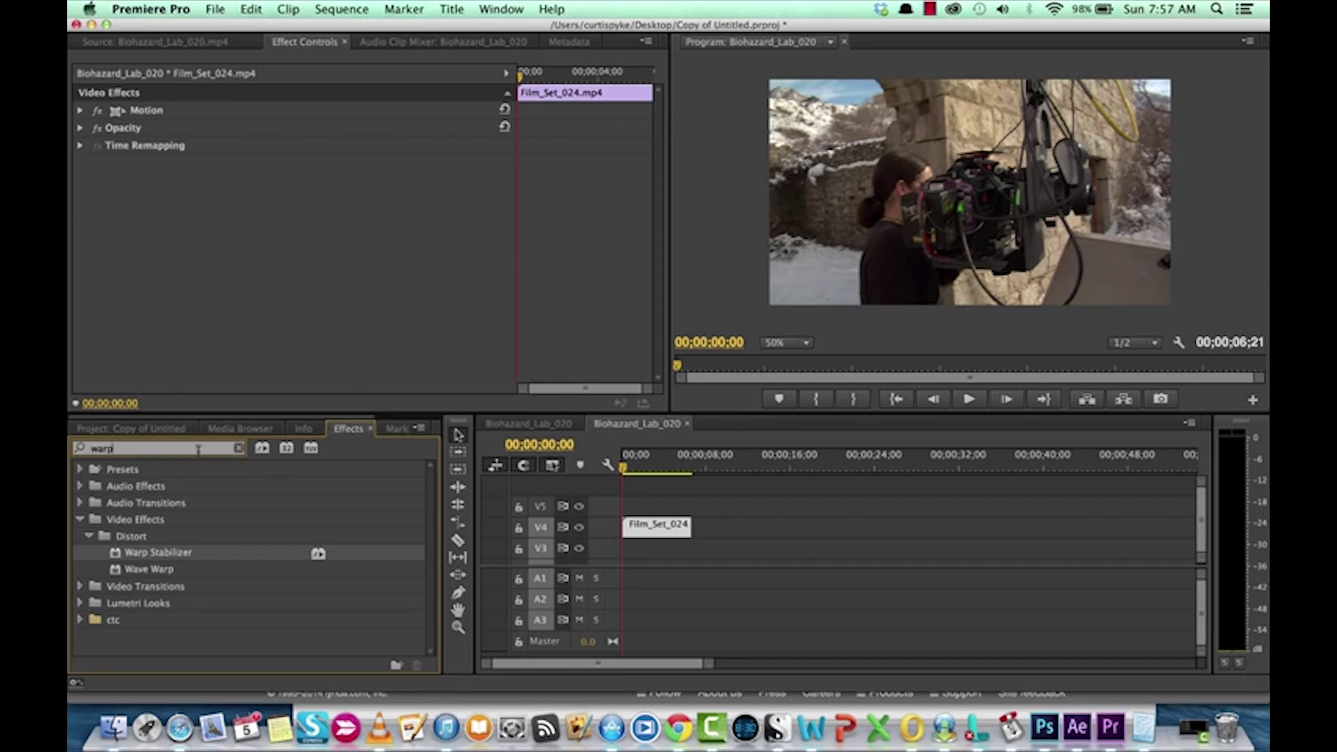
{"action": "left_click", "coordinate": [113, 448]}
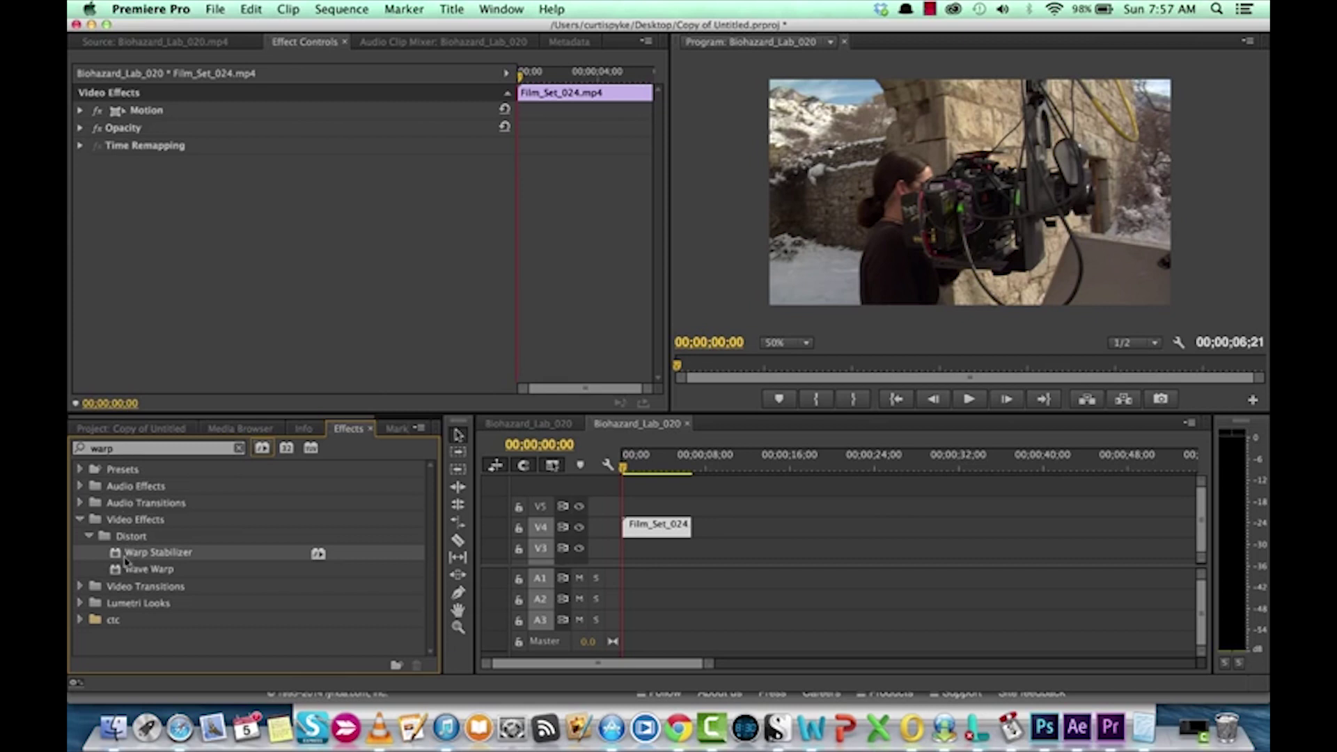
{"action": "left_click_drag", "start_coordinate": [127, 557], "coordinate": [651, 529]}
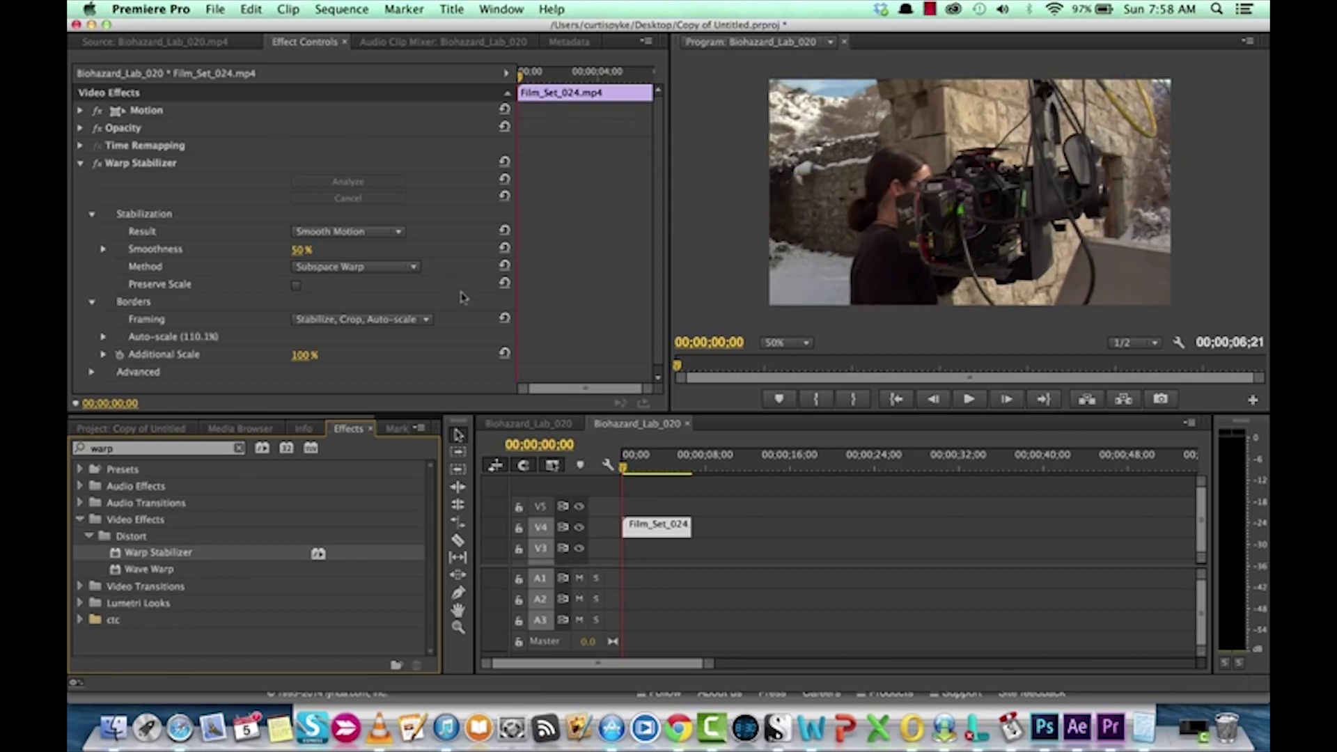
{"action": "scroll", "coordinate": [278, 364], "scroll_direction": "down", "scroll_amount": 1}
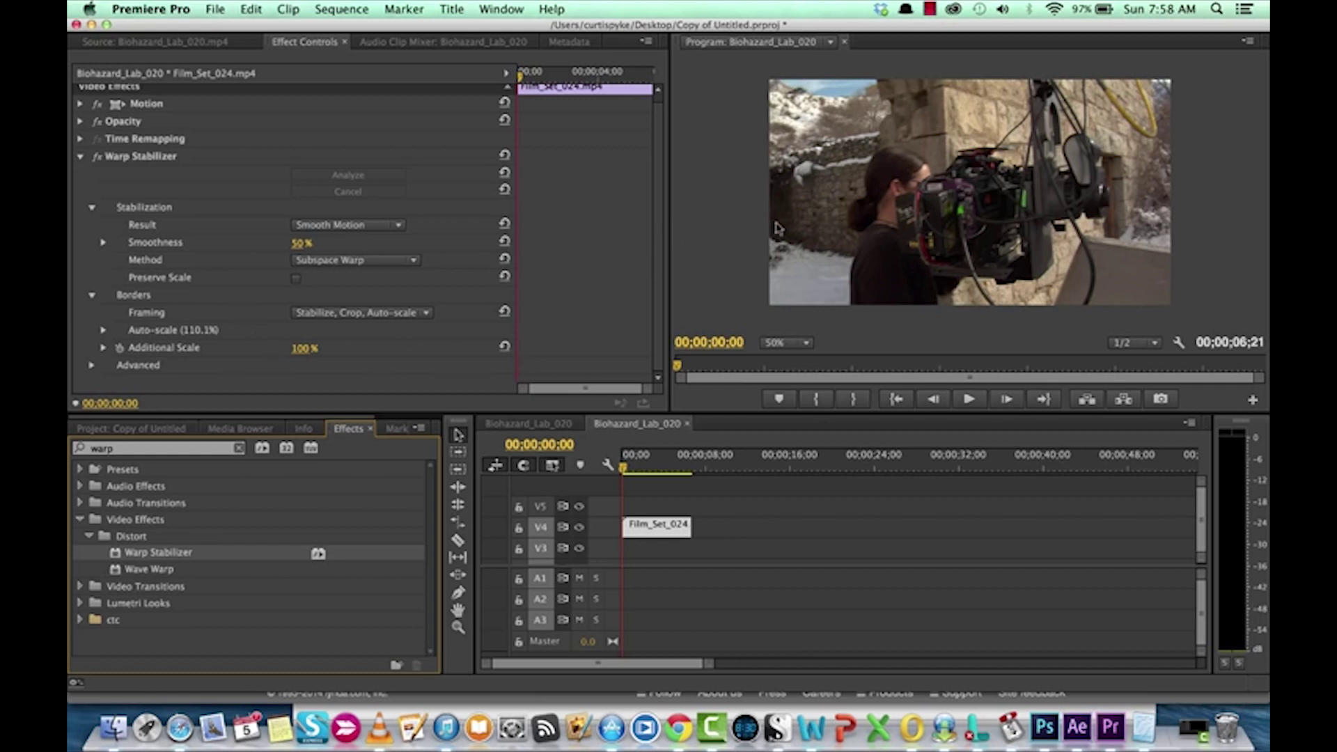
{"action": "key", "text": "space"}
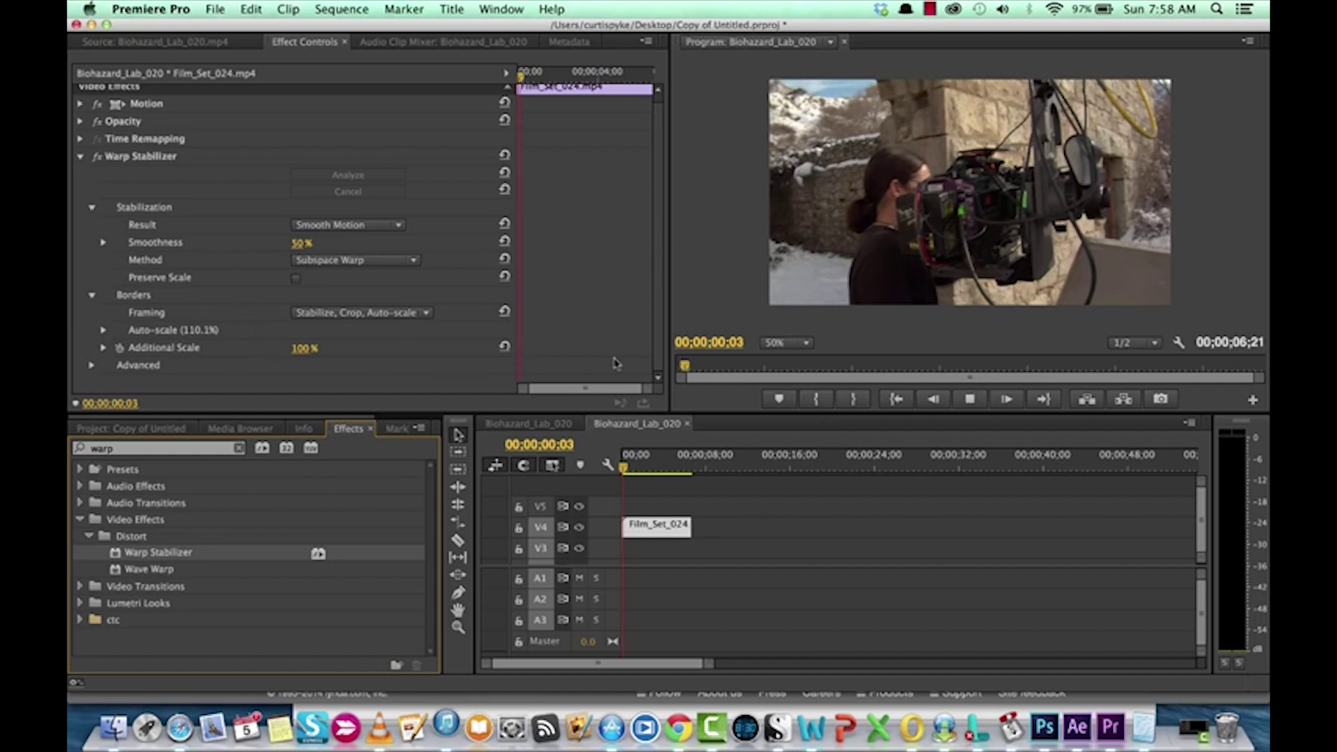
{"action": "left_click", "coordinate": [98, 158]}
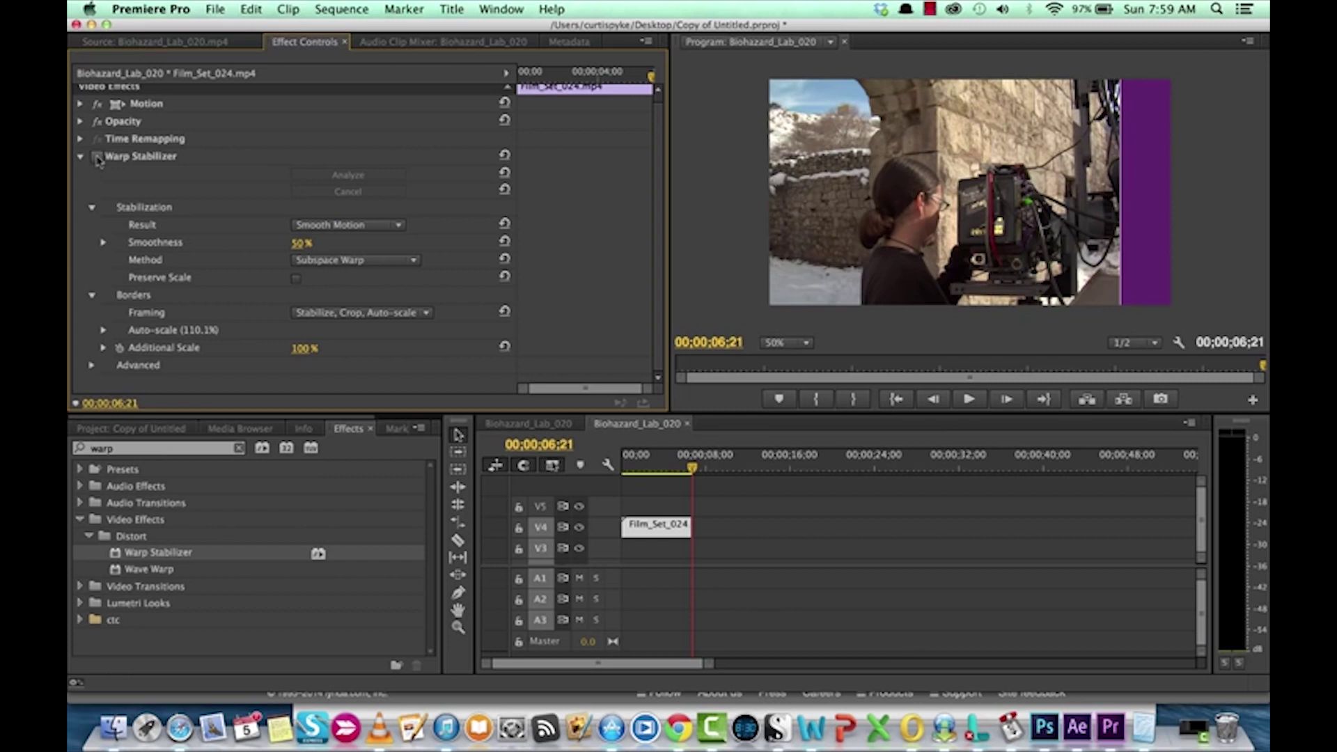
{"action": "key", "text": "space"}
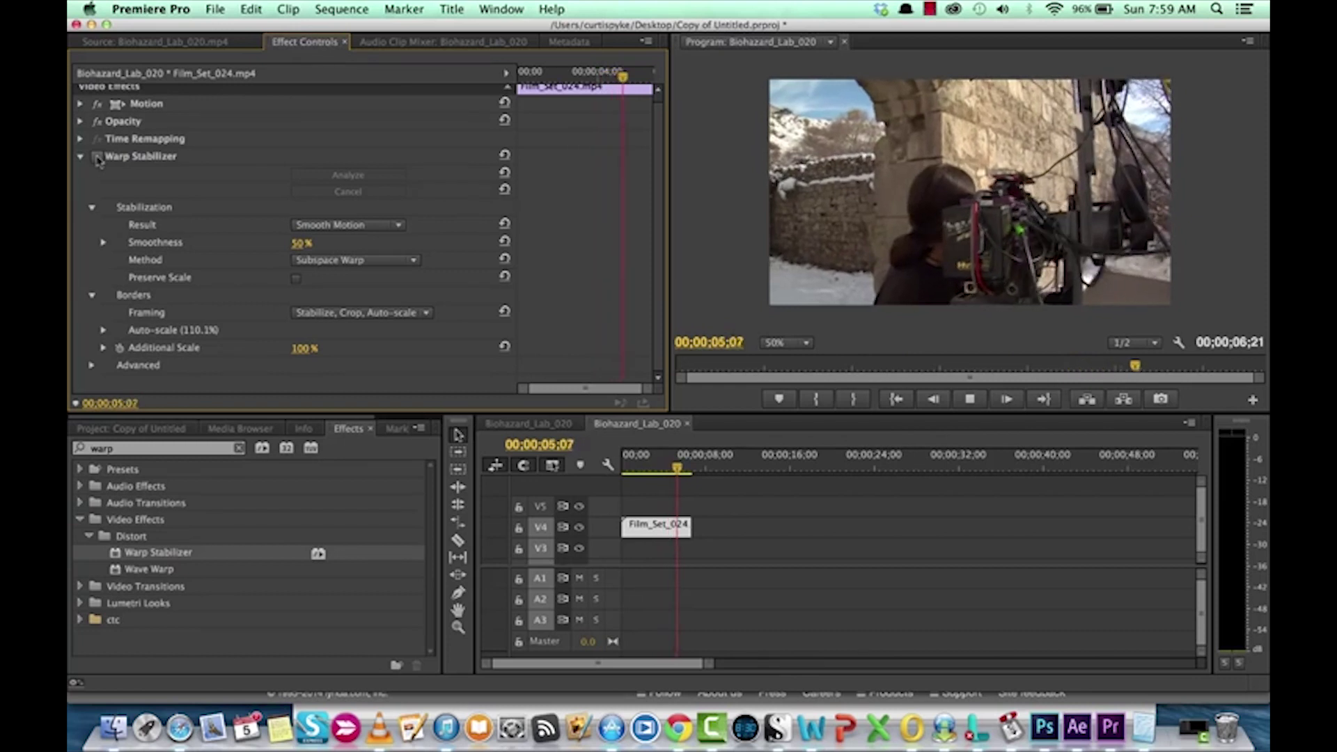
{"action": "left_click", "coordinate": [98, 157]}
{"action": "left_click", "coordinate": [97, 157]}
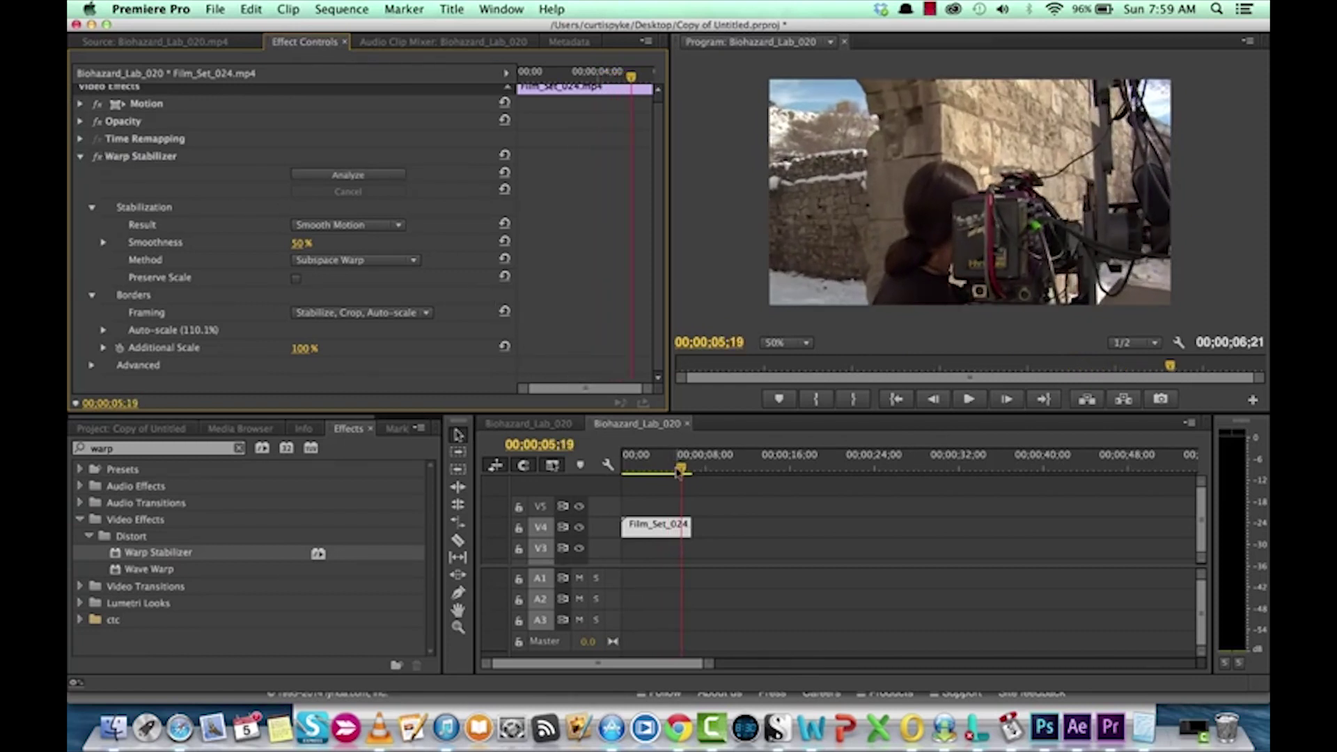
{"action": "left_click_drag", "start_coordinate": [681, 468], "coordinate": [623, 469]}
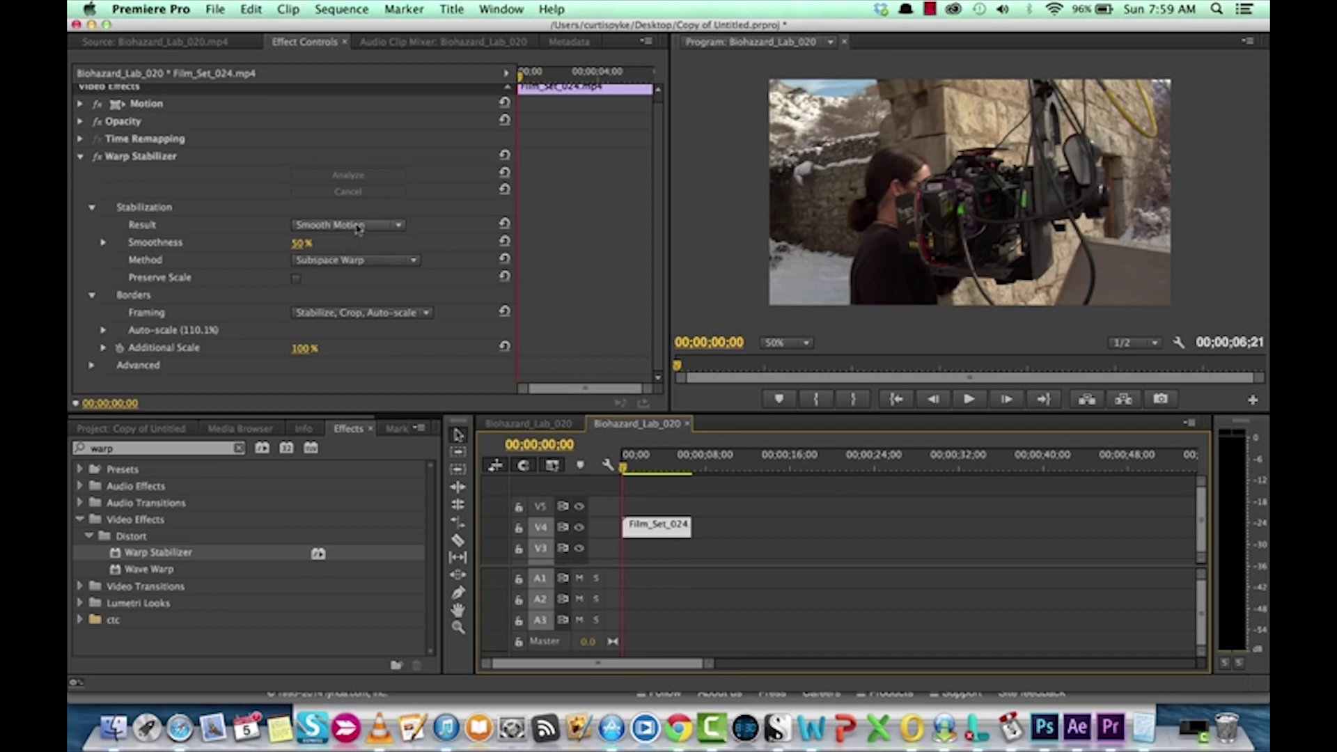
Step: Switch Warp Stabilizer's Result to No Motion, preview it, and rewind to the start
{"action": "left_click", "coordinate": [358, 228]}
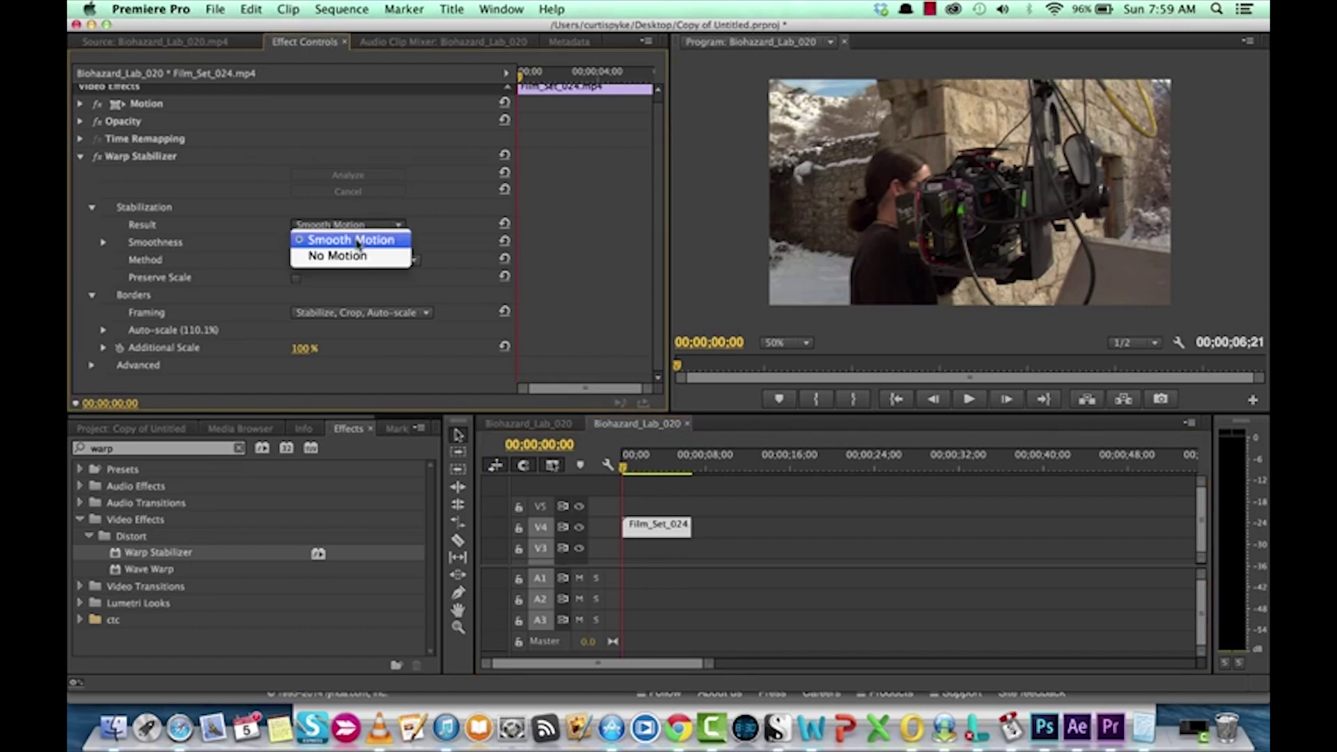
{"action": "left_click", "coordinate": [357, 240]}
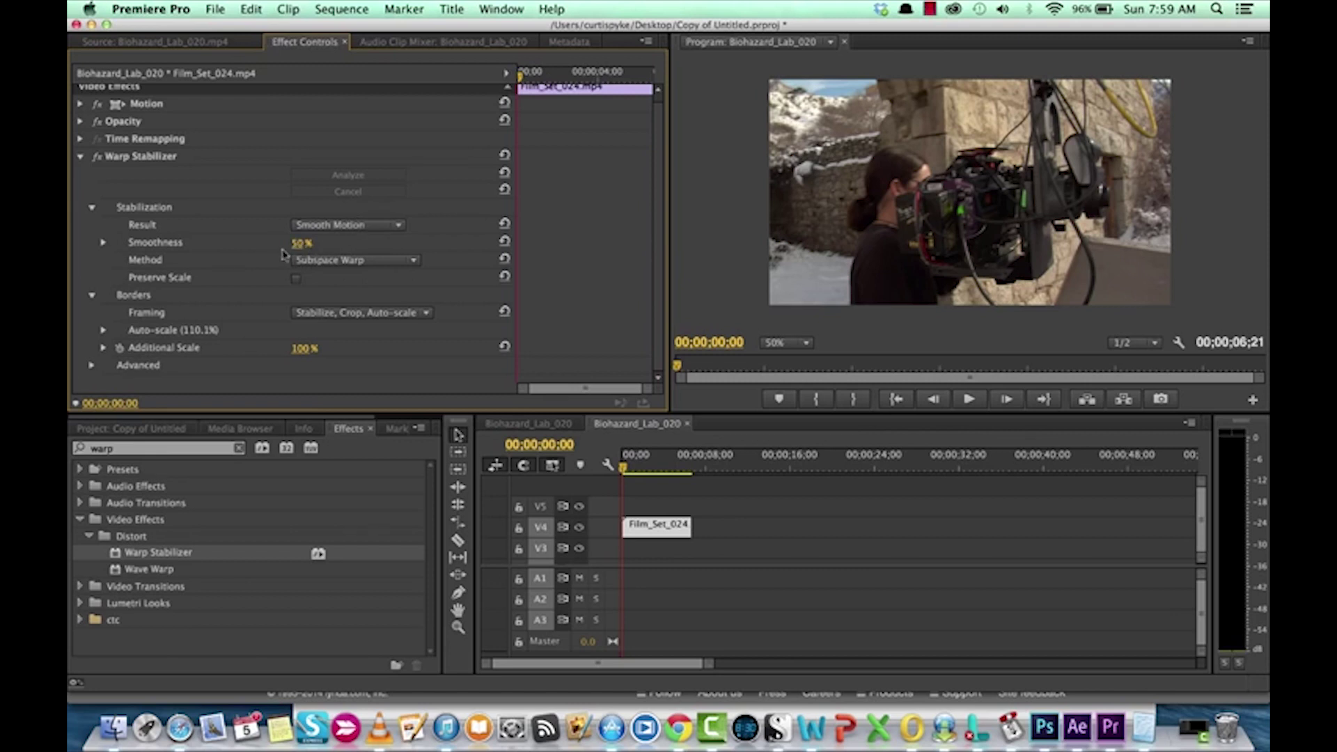
{"action": "left_click", "coordinate": [352, 225]}
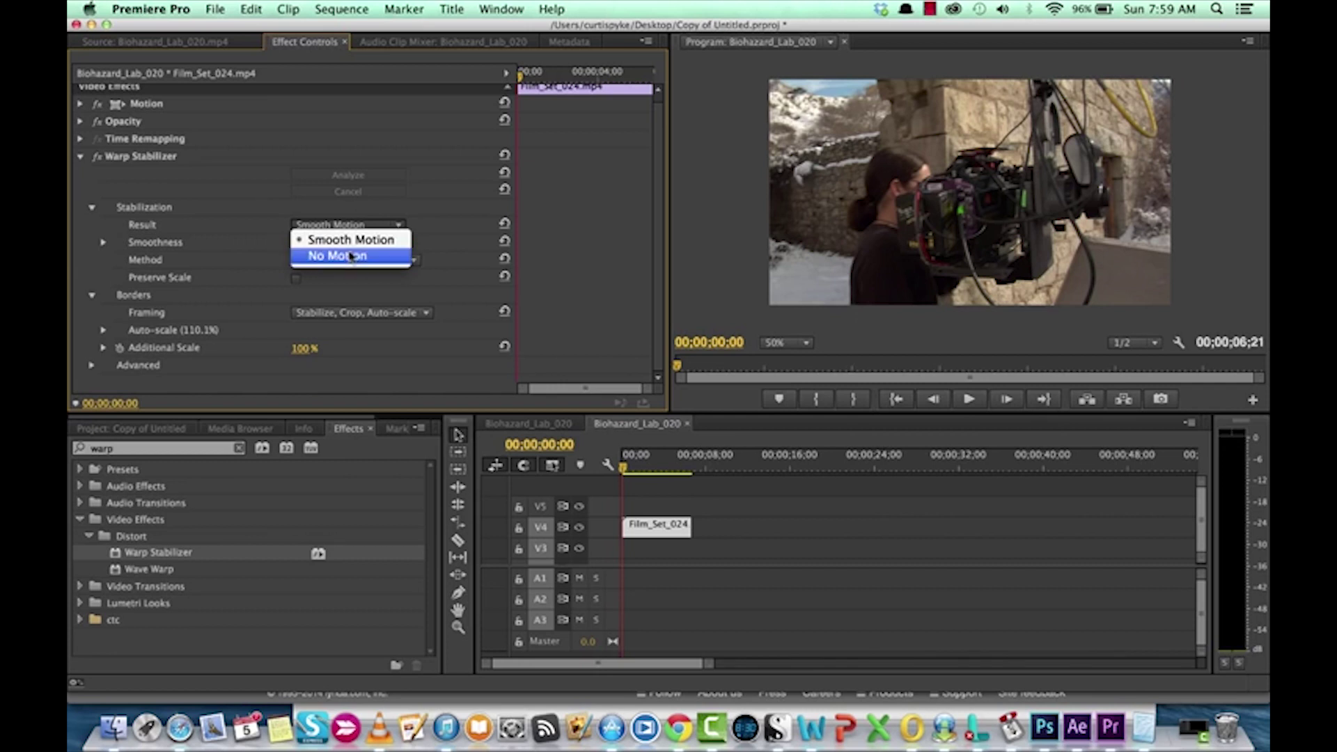
{"action": "left_click", "coordinate": [352, 256]}
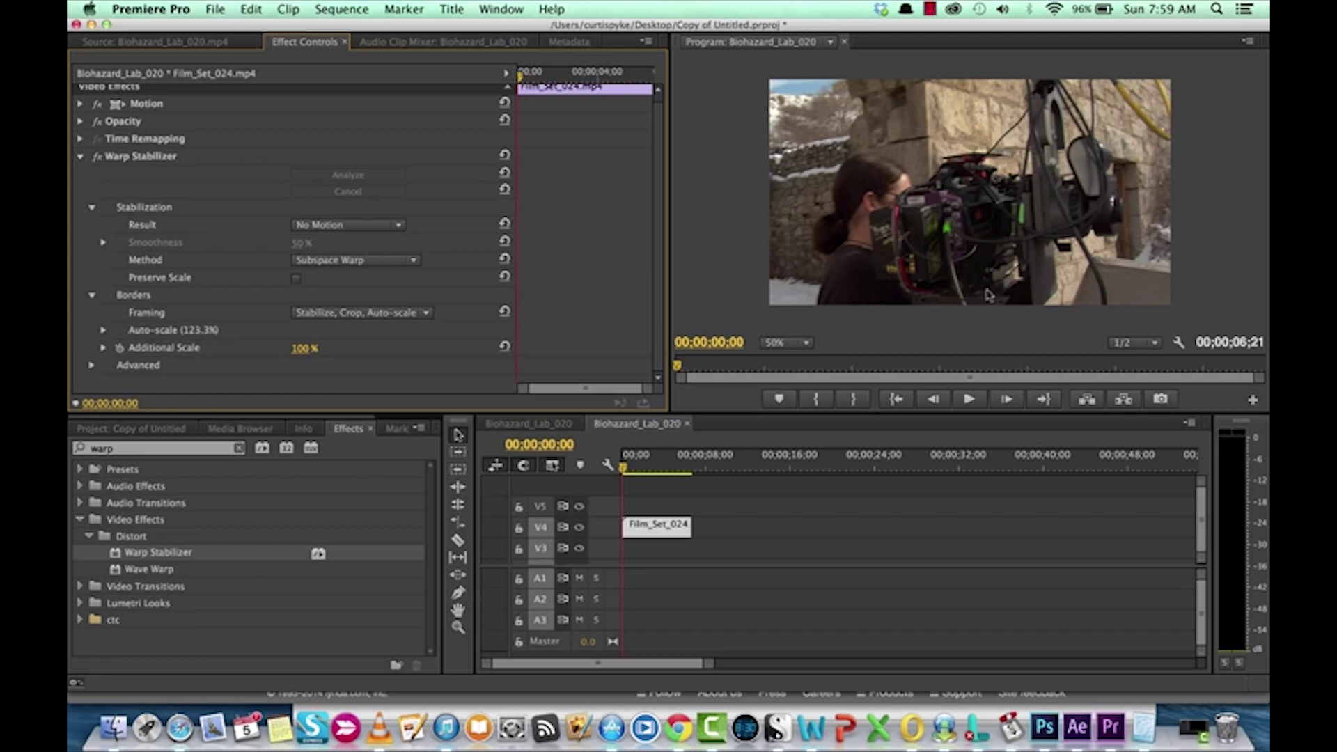
{"action": "key", "text": "space"}
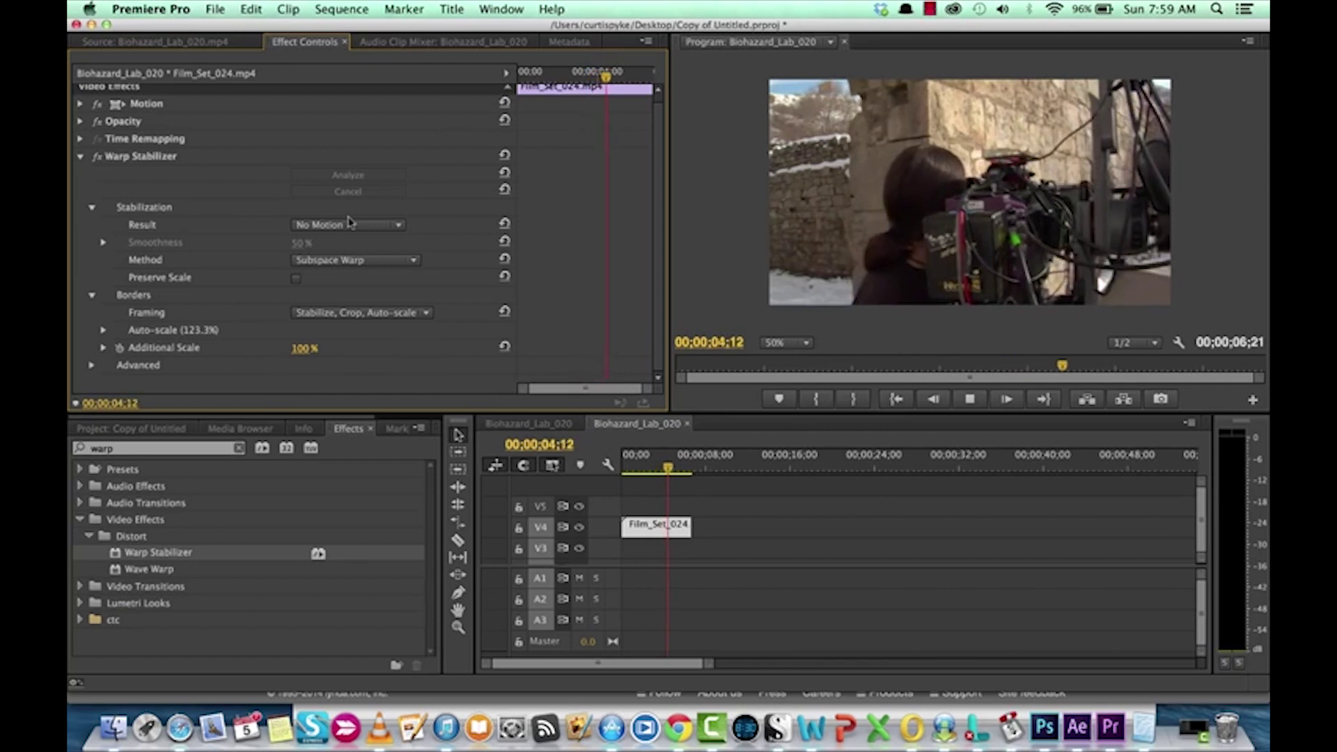
{"action": "key", "text": "space"}
{"action": "left_click_drag", "start_coordinate": [671, 471], "coordinate": [609, 473]}
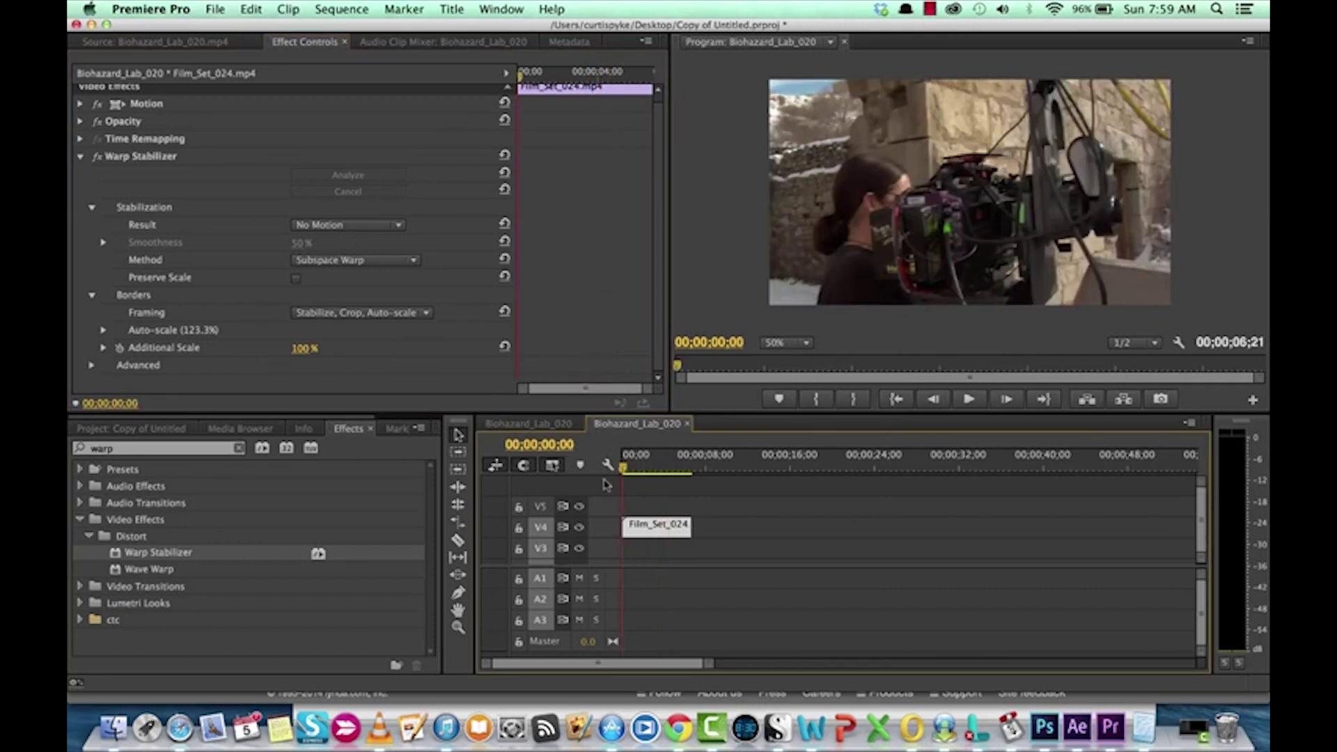
Step: Browse the Framing and Method options and preview the No Motion result
{"action": "left_click", "coordinate": [355, 315]}
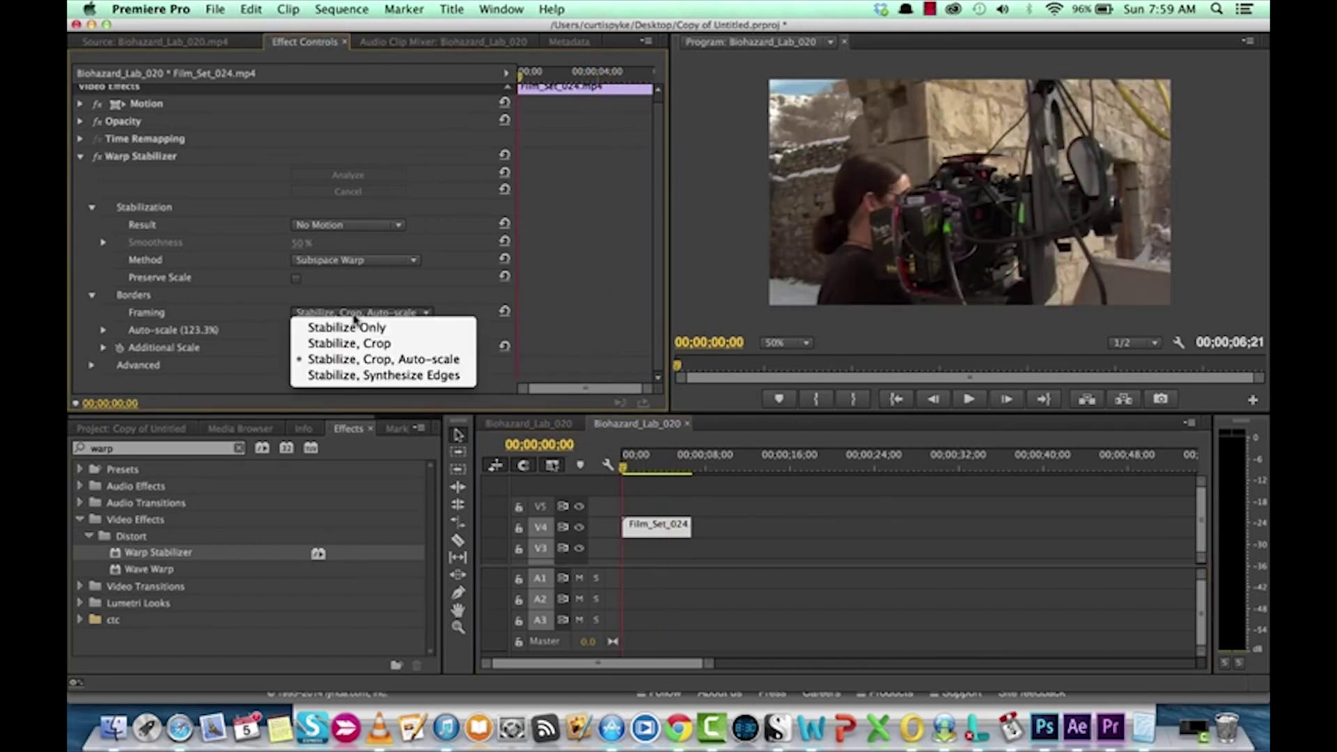
{"action": "left_click", "coordinate": [356, 315]}
{"action": "left_click", "coordinate": [370, 264]}
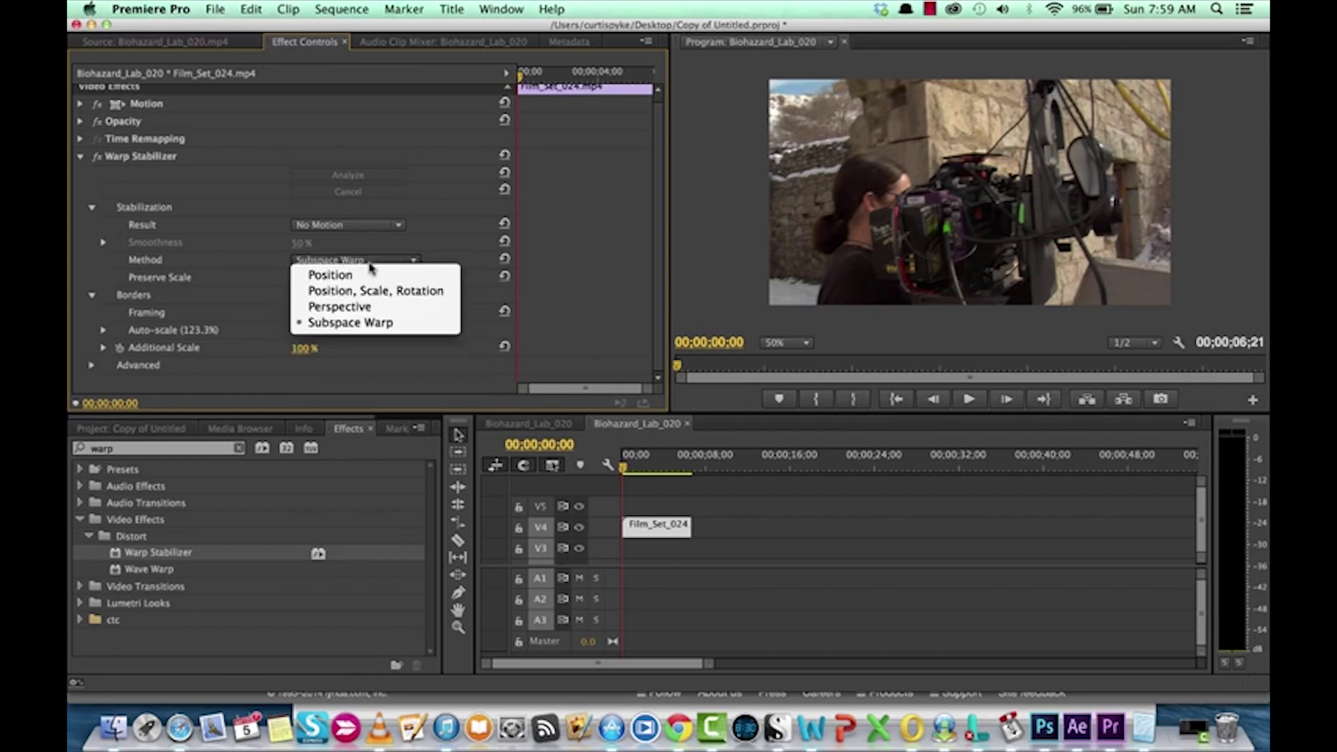
{"action": "left_click", "coordinate": [371, 267]}
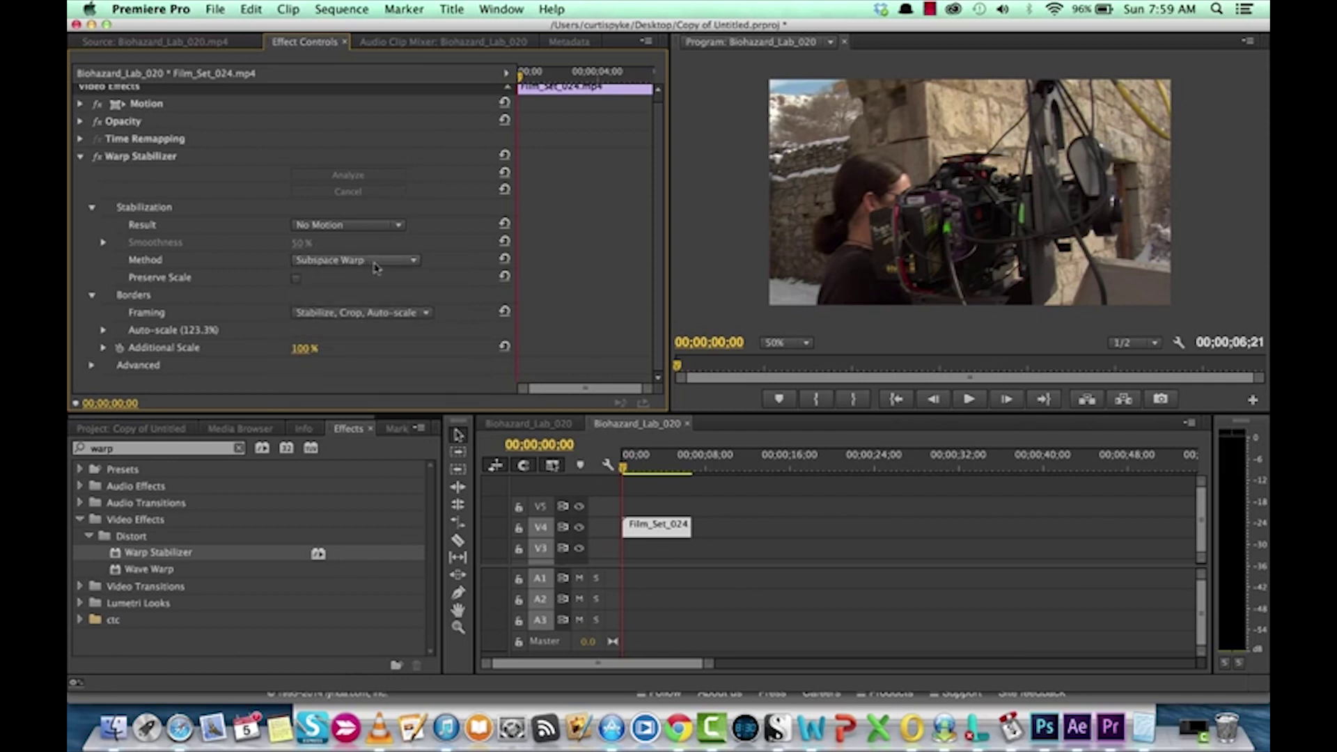
{"action": "left_click", "coordinate": [375, 267]}
{"action": "left_click", "coordinate": [383, 264]}
{"action": "left_click", "coordinate": [612, 474]}
{"action": "key", "text": "space"}
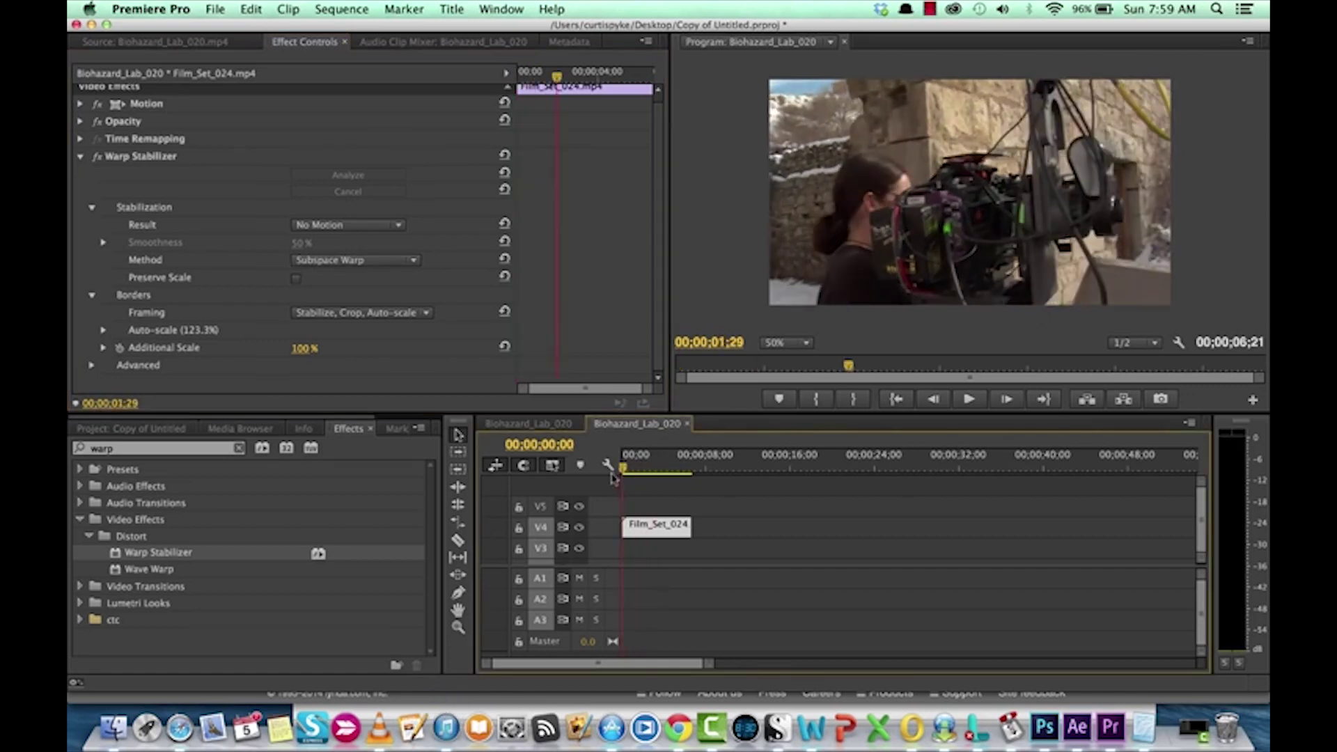
{"action": "key", "text": "space"}
Step: Set Result back to Smooth Motion and Method to Perspective, then play the clip
{"action": "left_click", "coordinate": [348, 225]}
{"action": "left_click", "coordinate": [361, 230]}
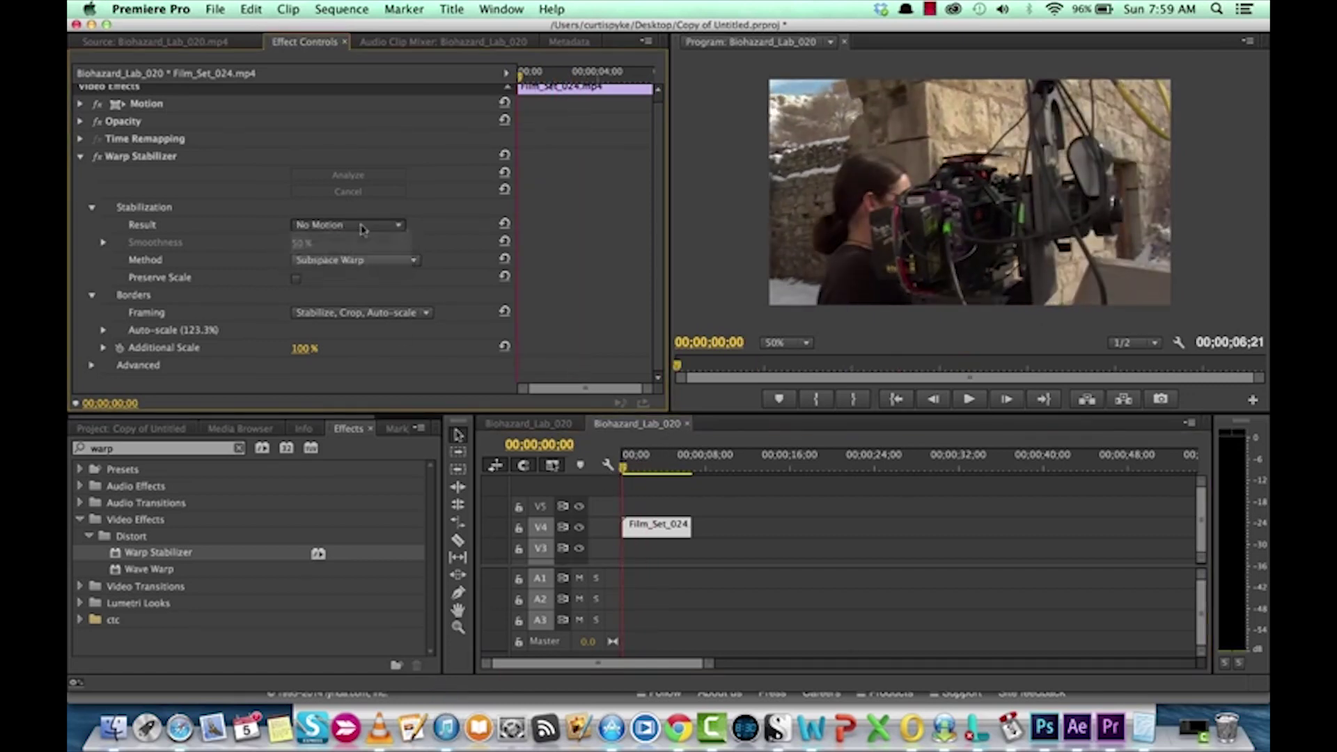
{"action": "left_click", "coordinate": [361, 226]}
{"action": "left_click", "coordinate": [355, 241]}
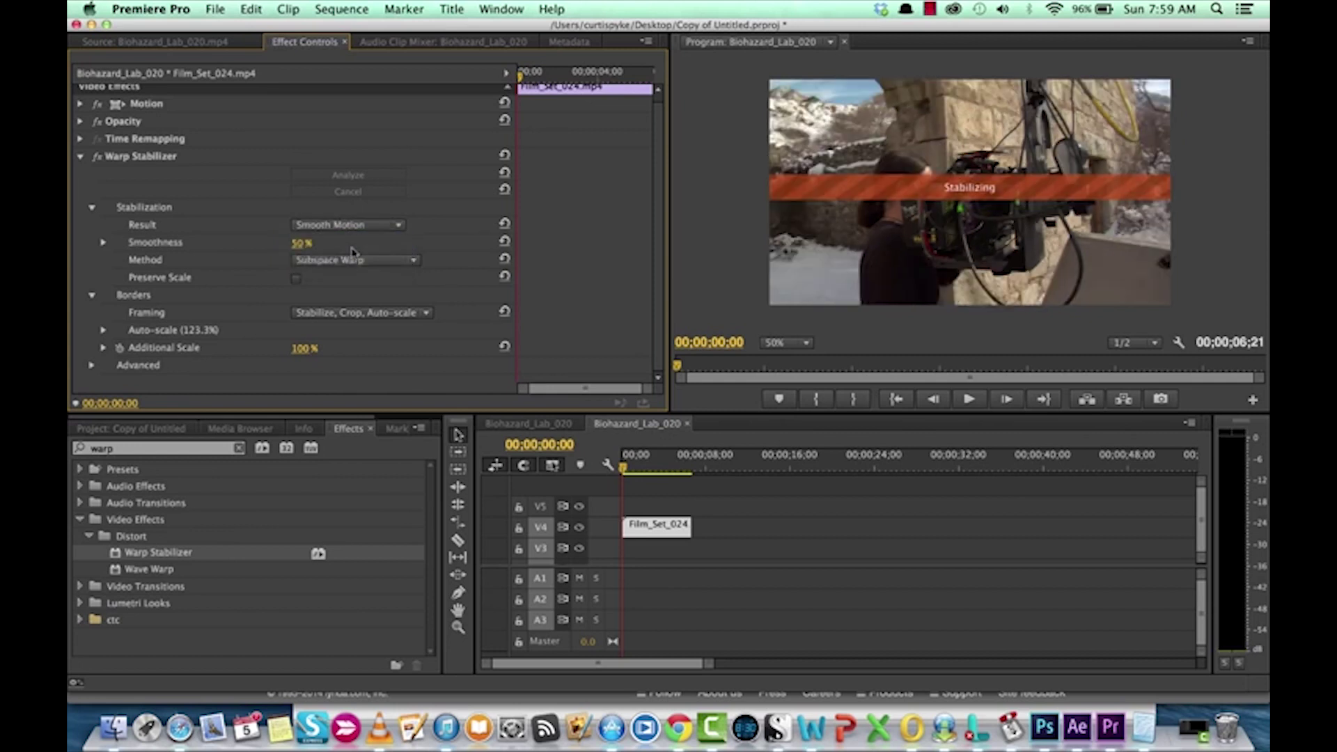
{"action": "left_click", "coordinate": [352, 260]}
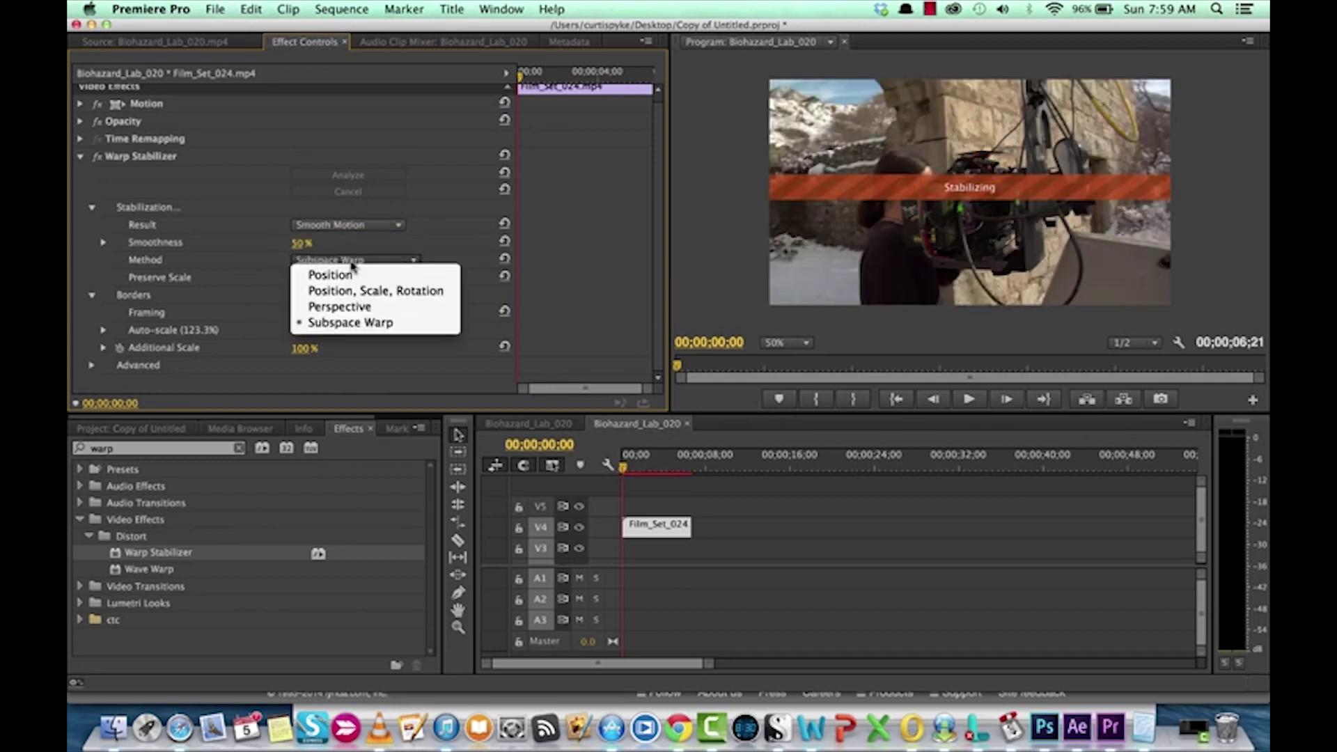
{"action": "left_click", "coordinate": [345, 307]}
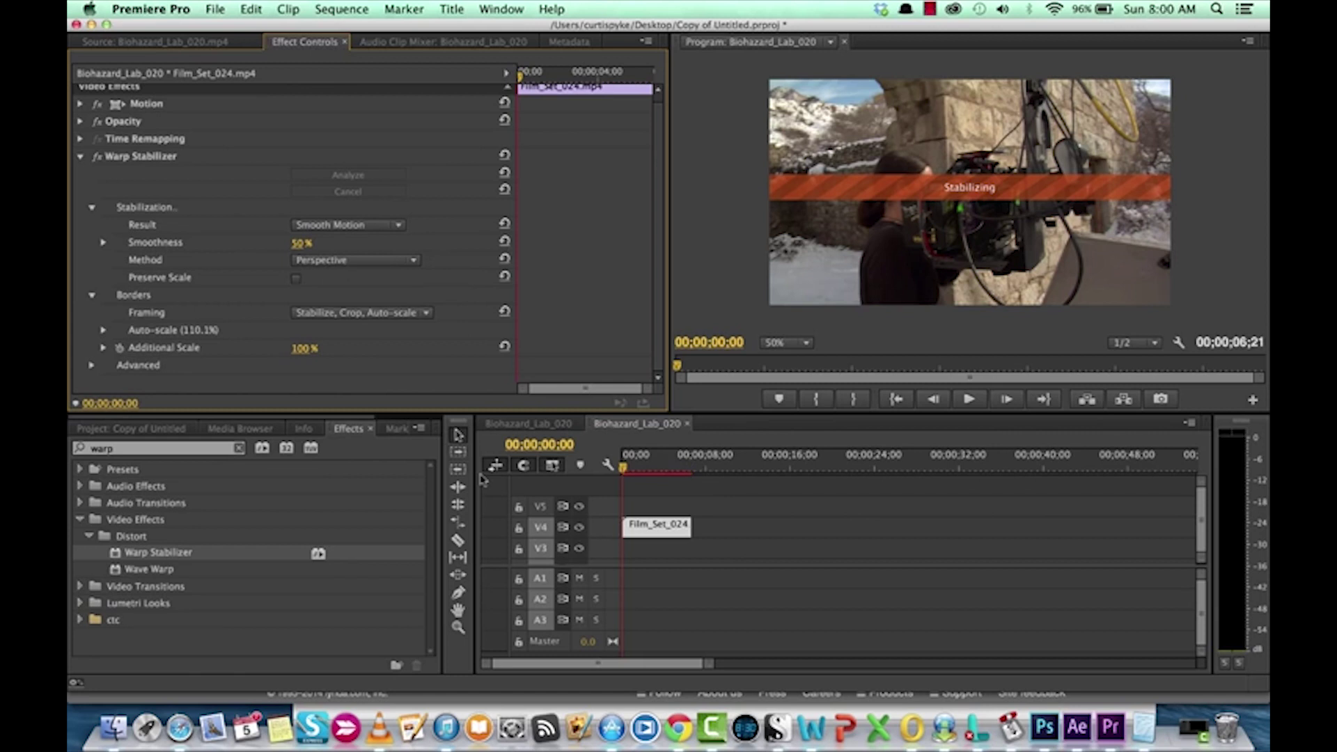
{"action": "key", "text": "space"}
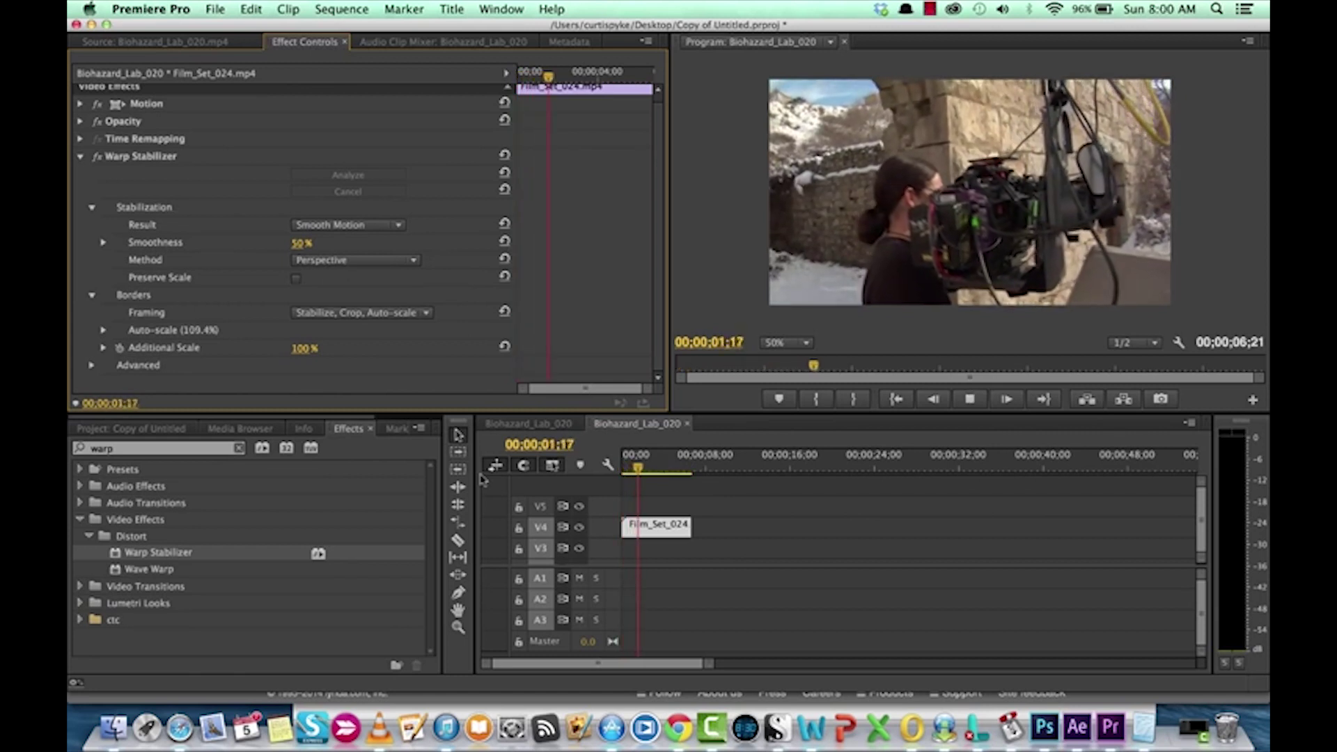
Step: Stop playback, set Method to Position, Scale, Rotation, and rewind to the start
{"action": "key", "text": "space"}
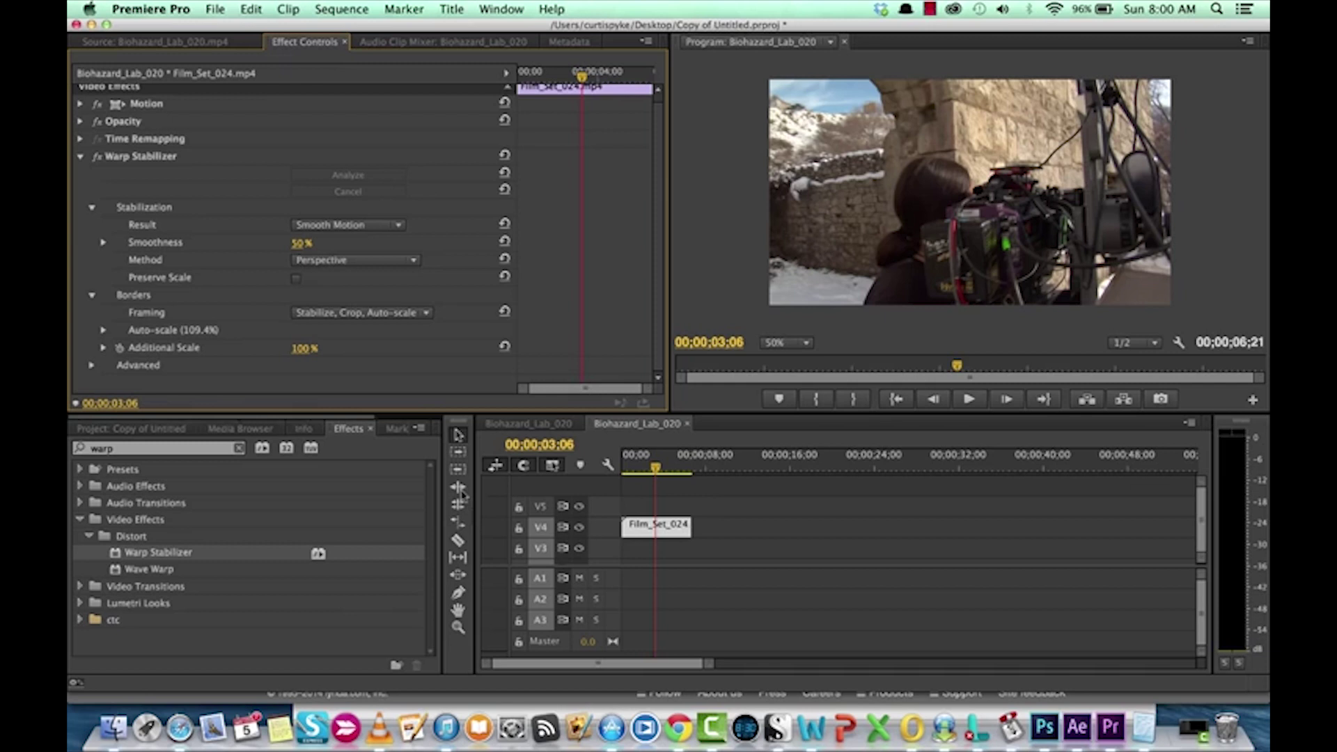
{"action": "left_click", "coordinate": [350, 260]}
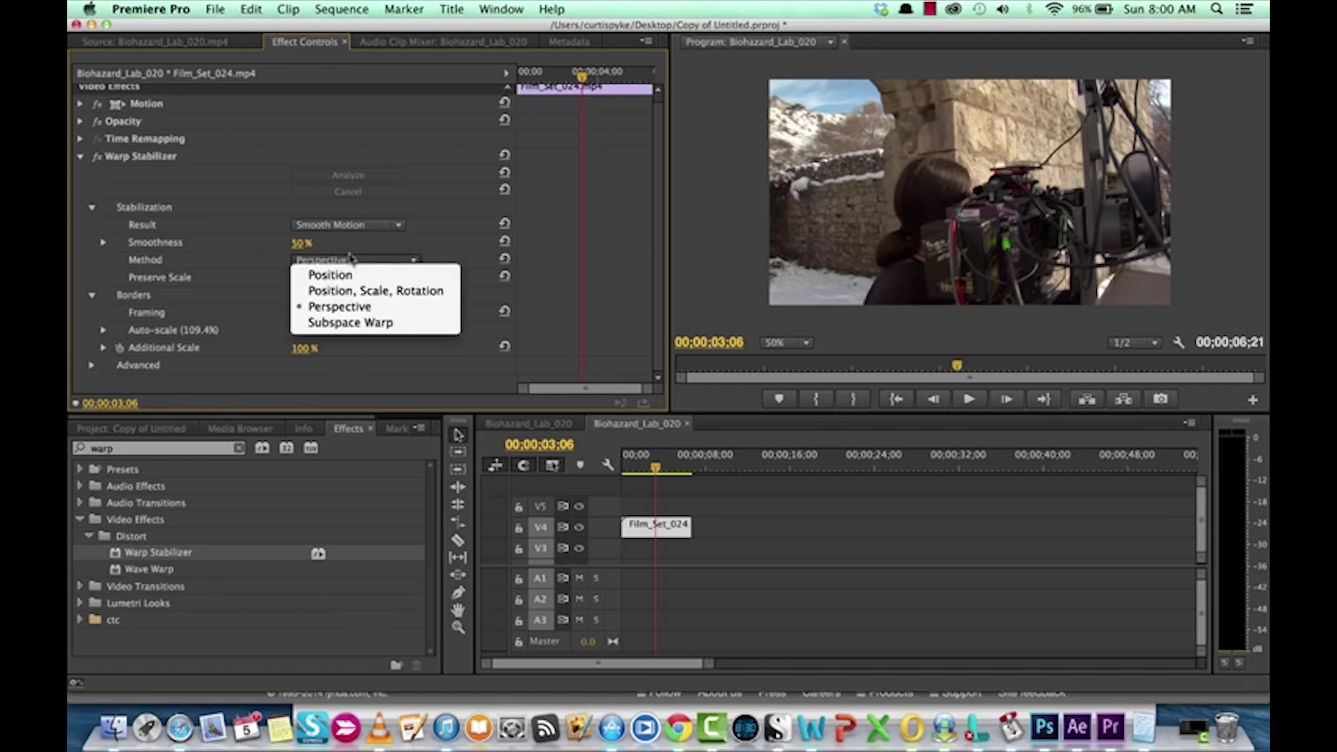
{"action": "left_click", "coordinate": [351, 291]}
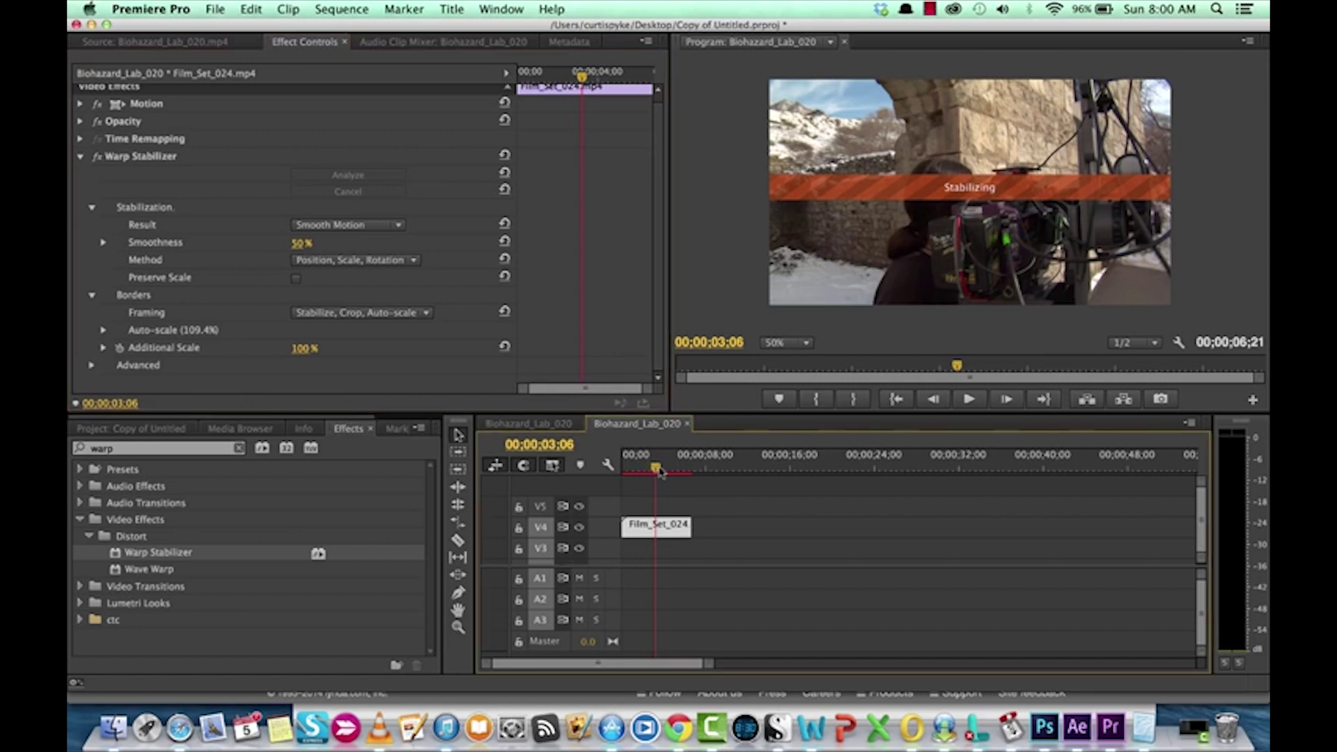
{"action": "left_click_drag", "start_coordinate": [658, 471], "coordinate": [606, 469]}
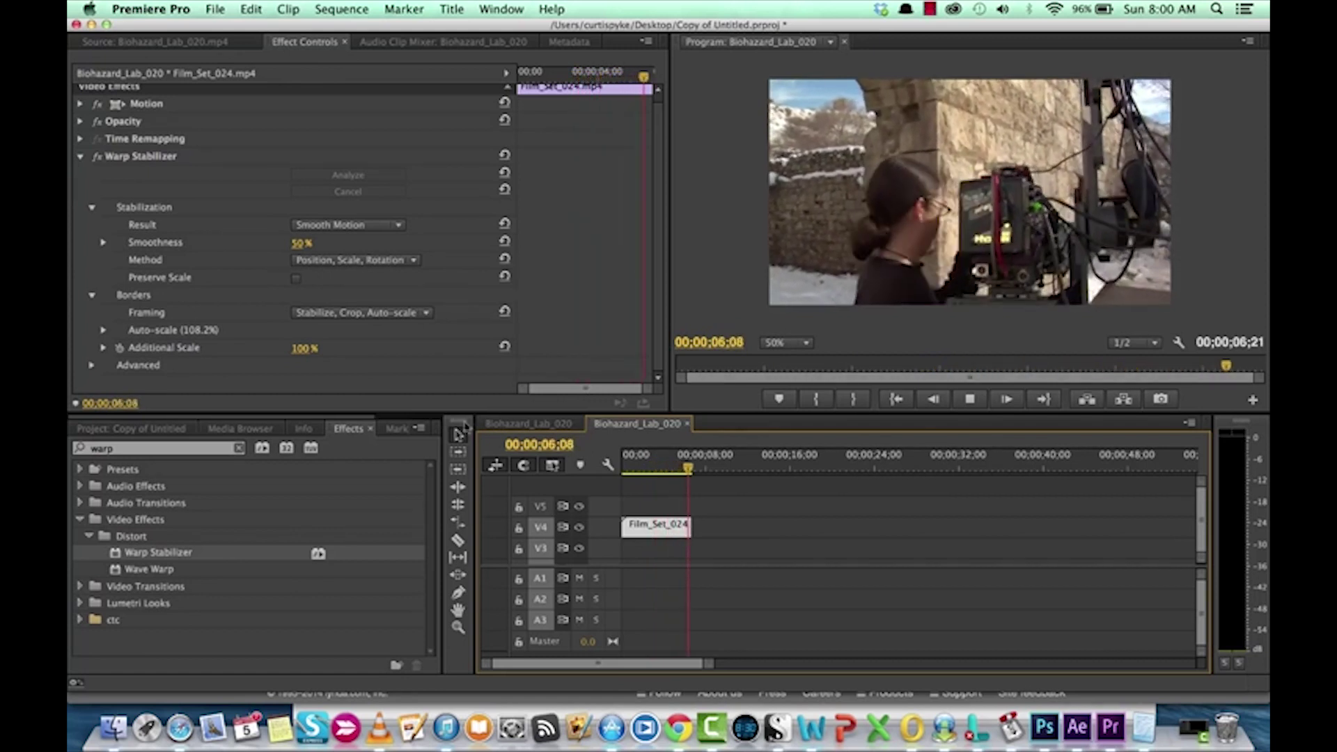
Step: Try the Position method and preview the clip from the start
{"action": "left_click", "coordinate": [357, 225]}
{"action": "left_click", "coordinate": [369, 197]}
{"action": "left_click", "coordinate": [352, 260]}
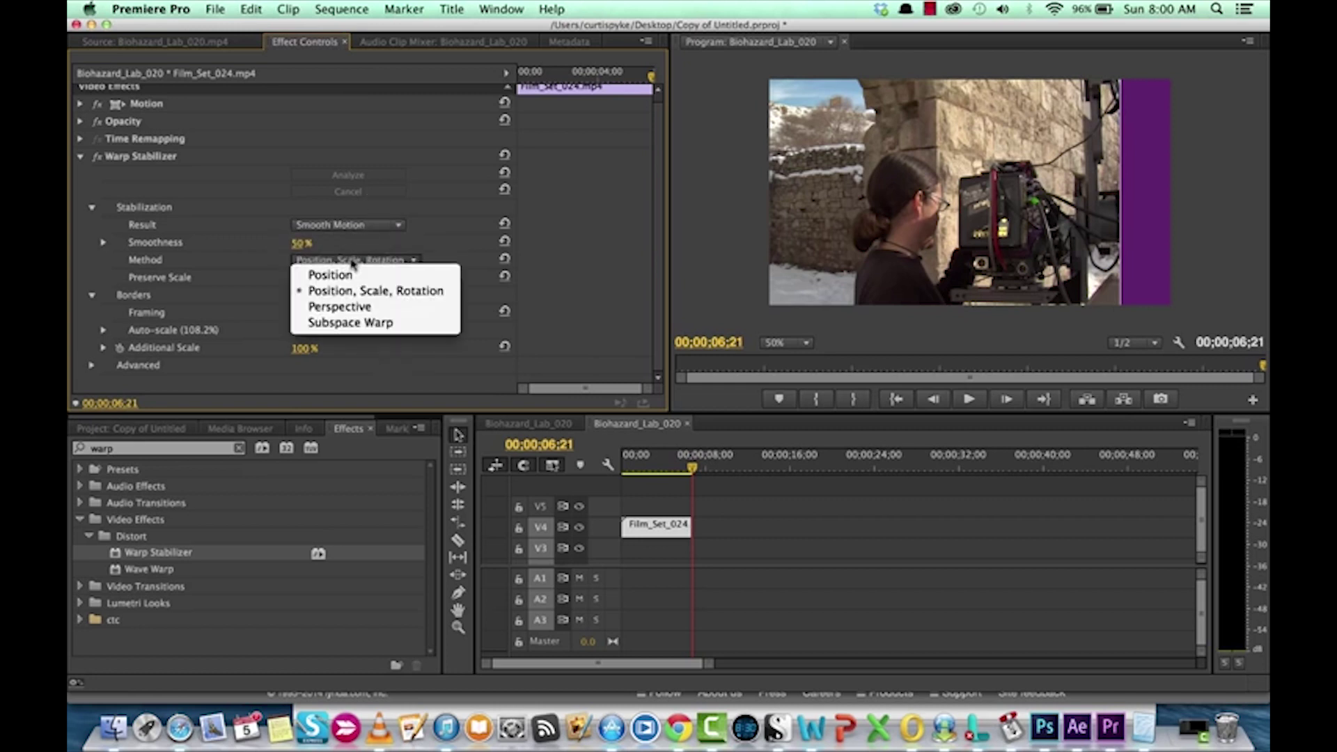
{"action": "left_click", "coordinate": [331, 276]}
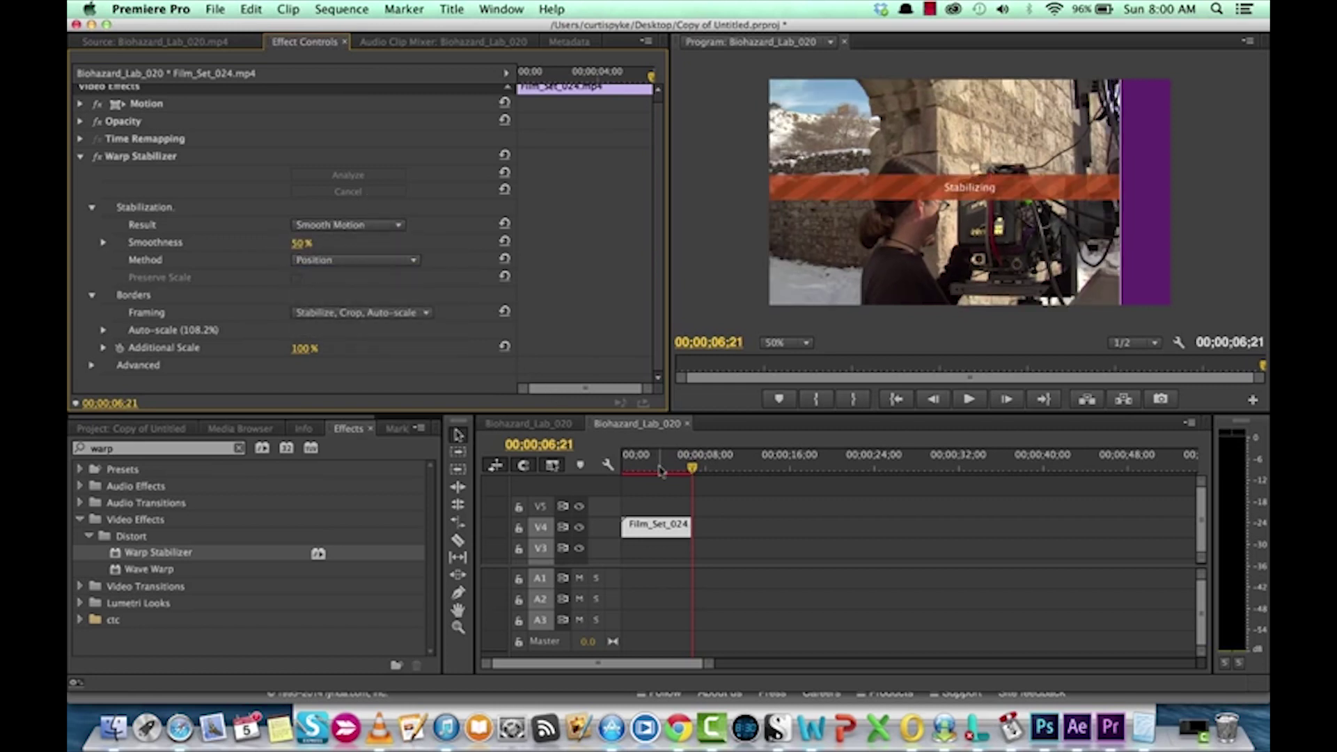
{"action": "key", "text": "Home"}
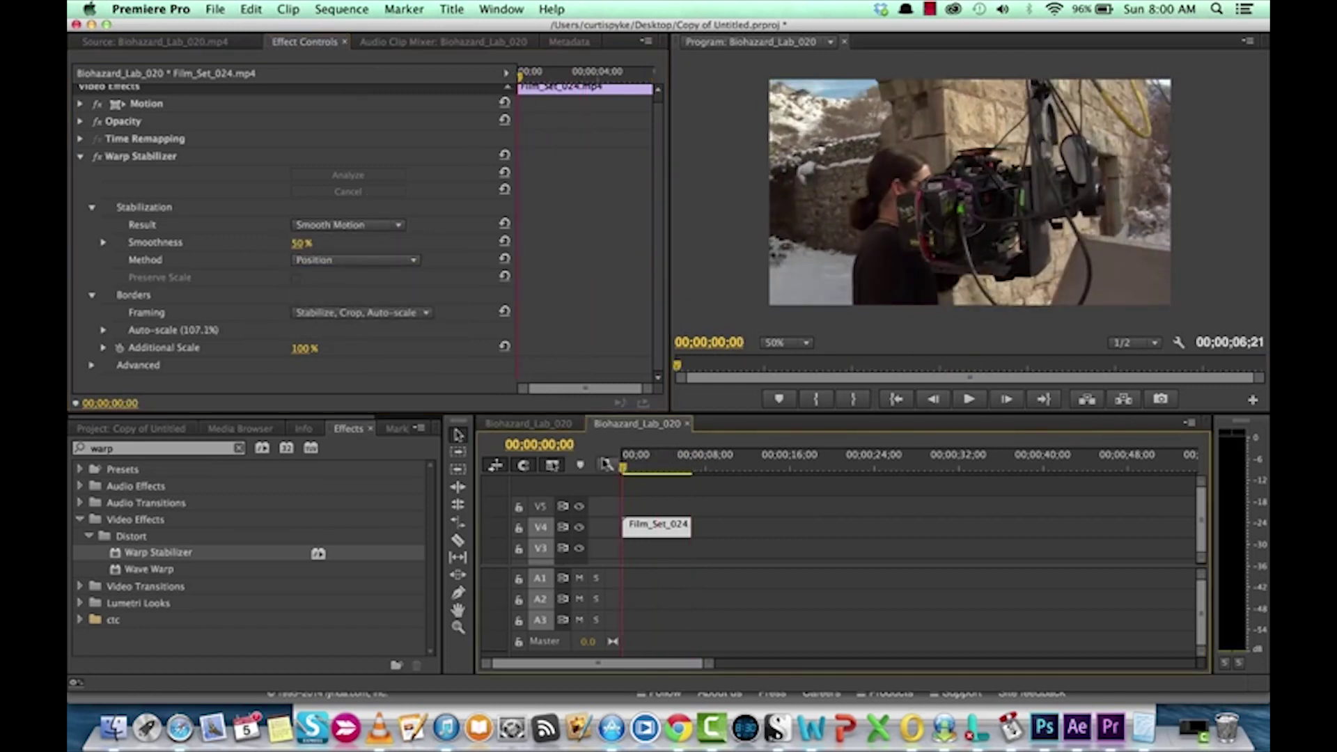
{"action": "key", "text": "space"}
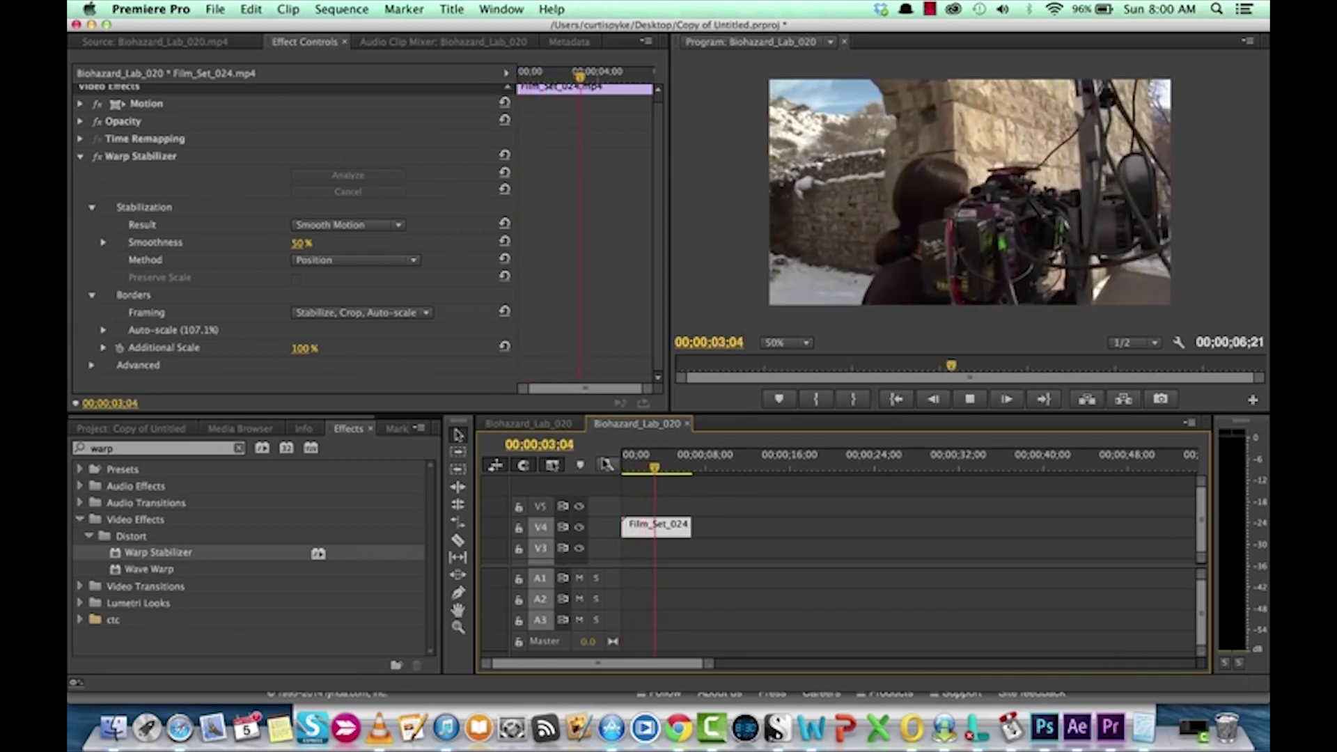
{"action": "key", "text": "space"}
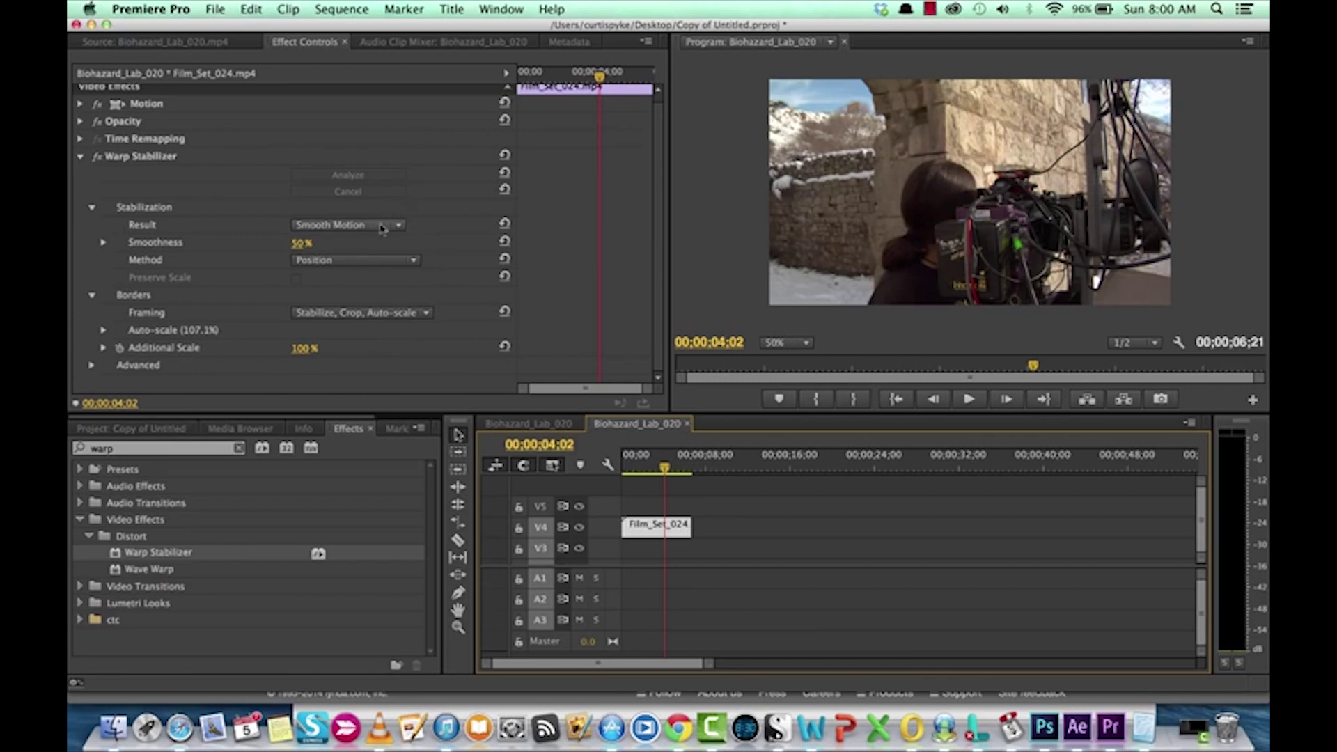
Step: Switch the Method back to Position, Scale, Rotation
{"action": "left_click", "coordinate": [382, 229]}
{"action": "left_click", "coordinate": [369, 235]}
{"action": "left_click", "coordinate": [362, 261]}
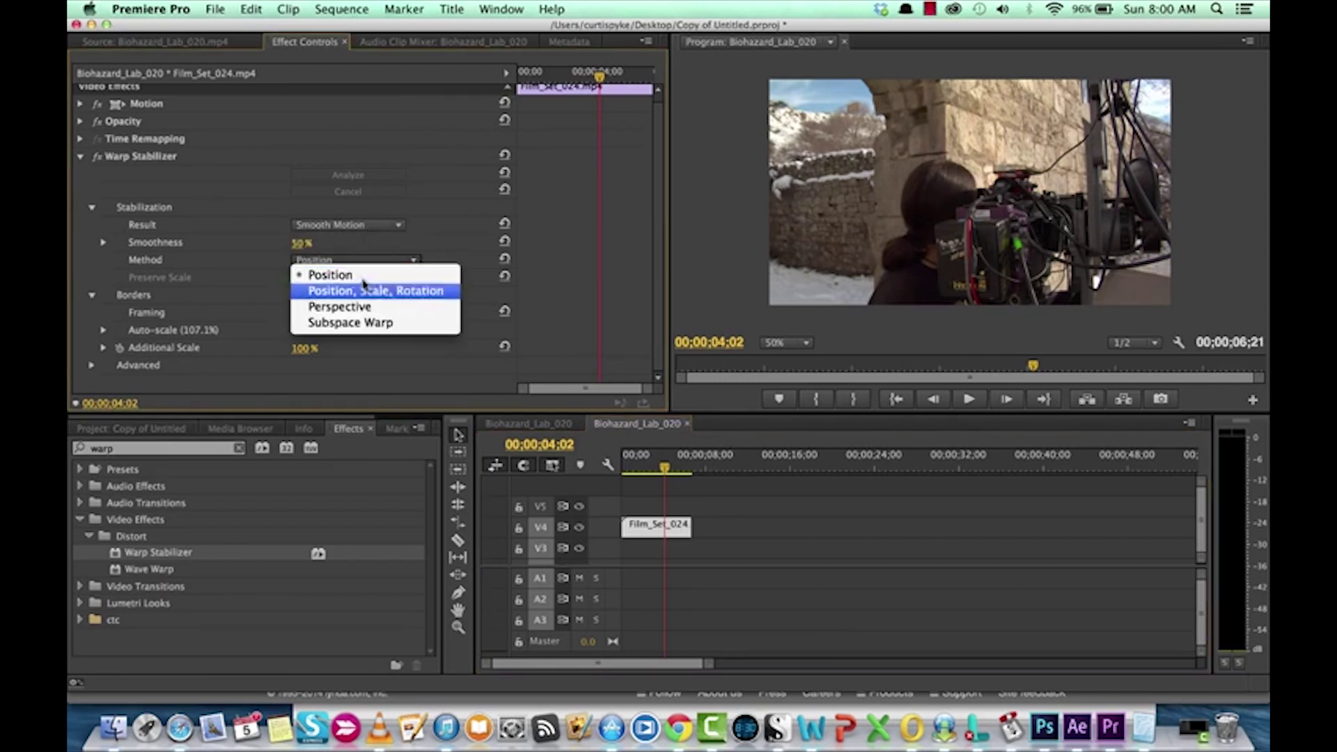
{"action": "left_click", "coordinate": [369, 291]}
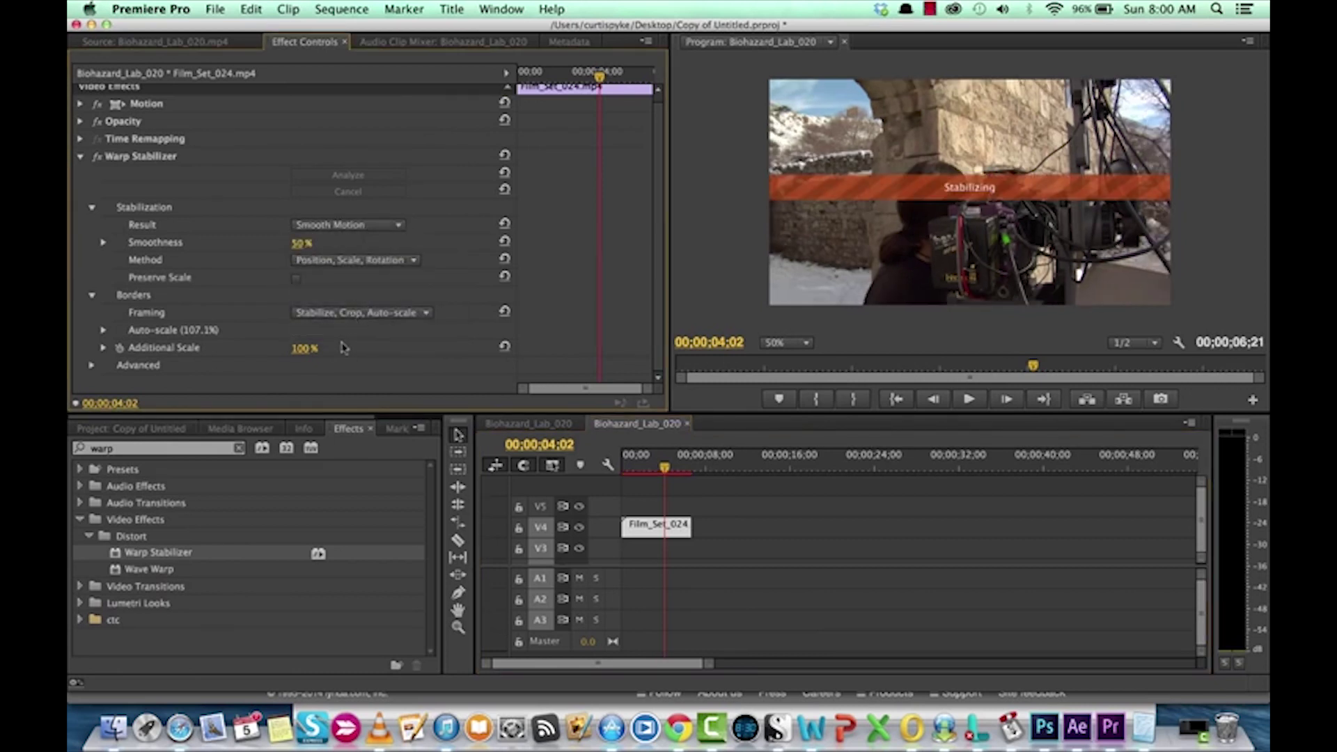
Step: Set Framing to Stabilize Only and preview the clip from the start
{"action": "left_click", "coordinate": [362, 316]}
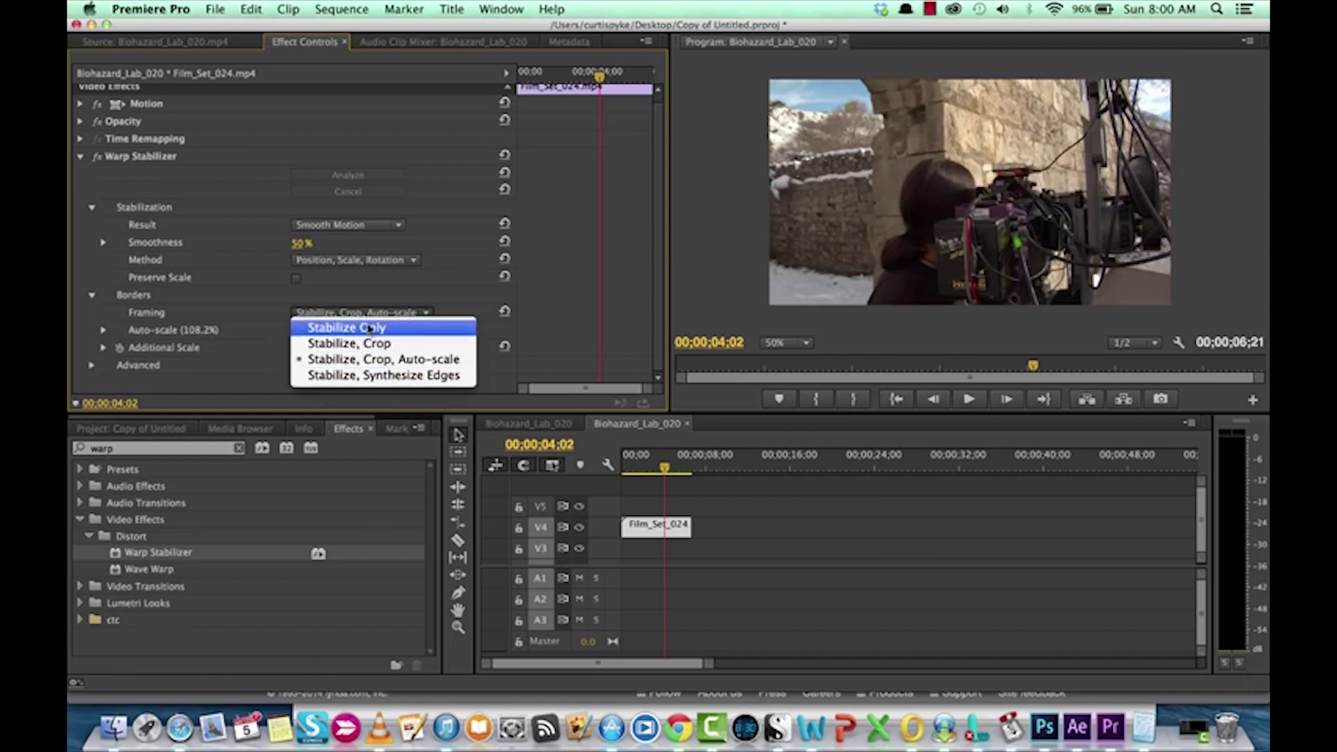
{"action": "left_click", "coordinate": [355, 326]}
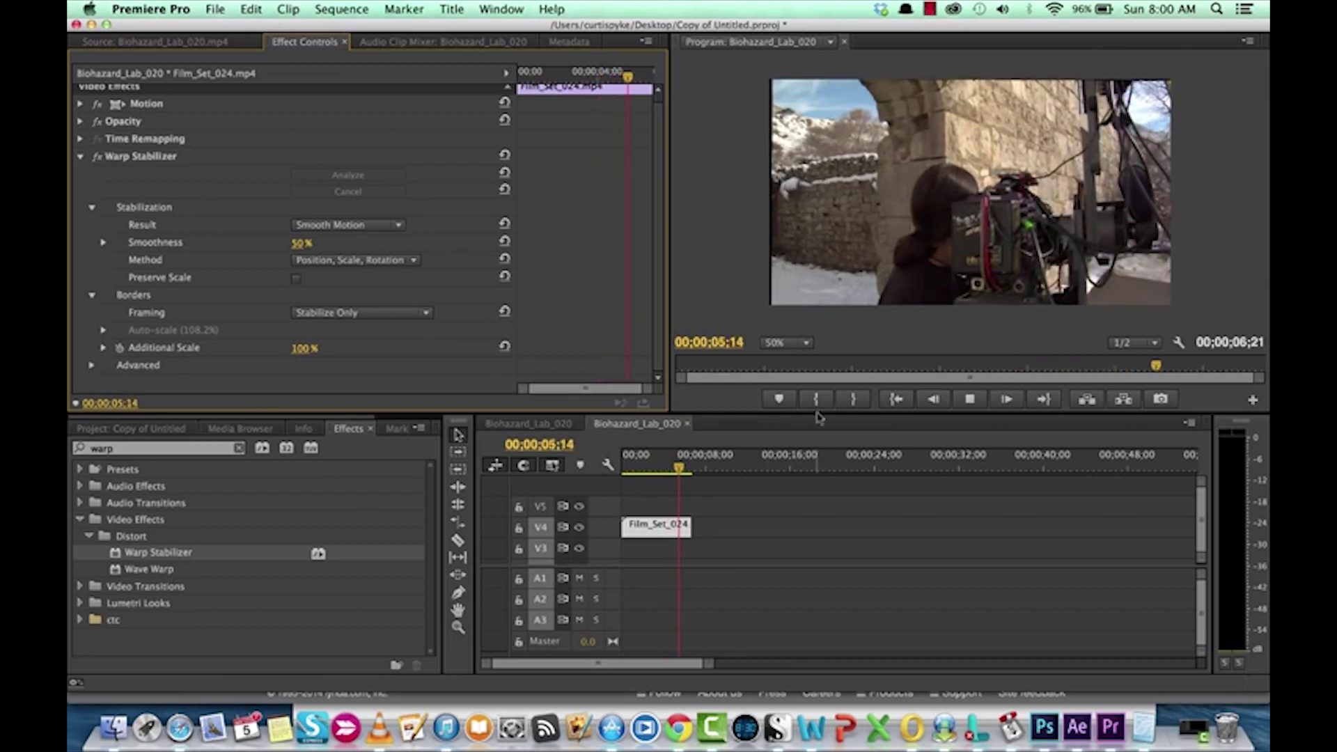
{"action": "left_click_drag", "start_coordinate": [629, 465], "coordinate": [611, 471]}
{"action": "key", "text": "space"}
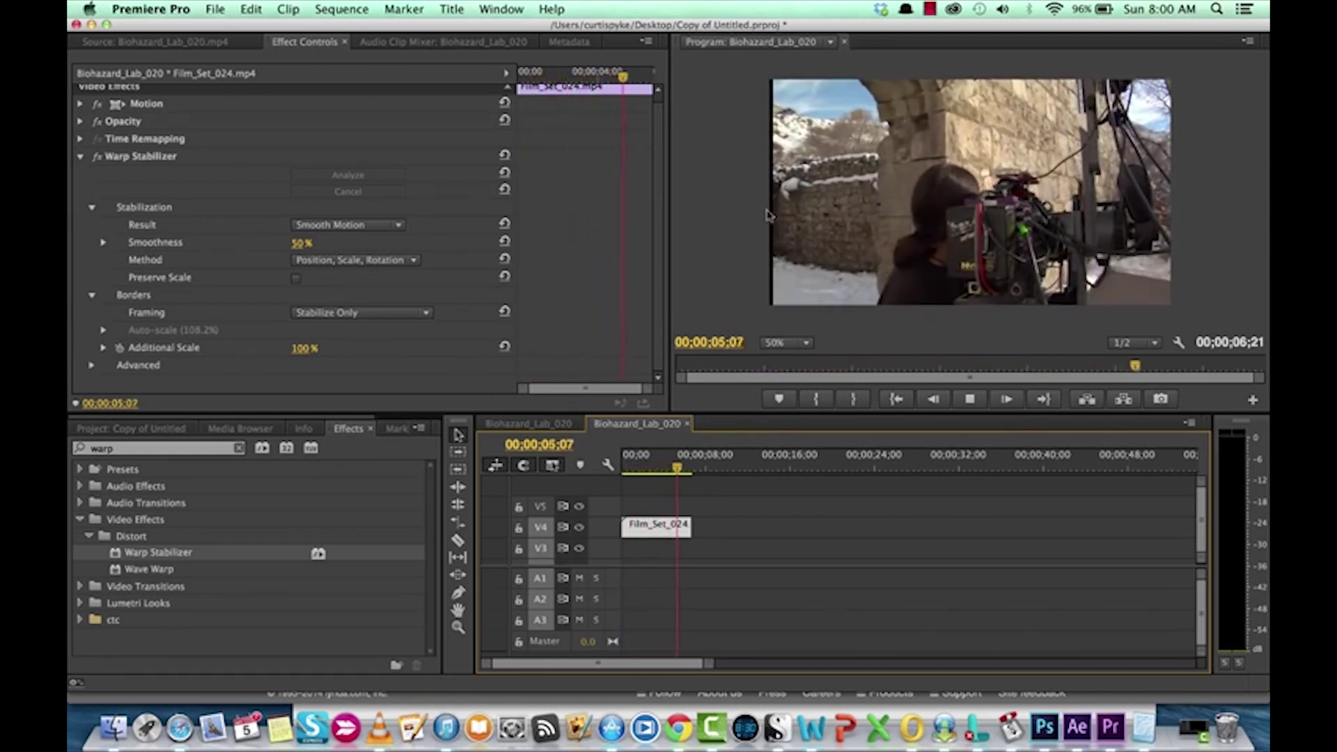
{"action": "left_click", "coordinate": [624, 468]}
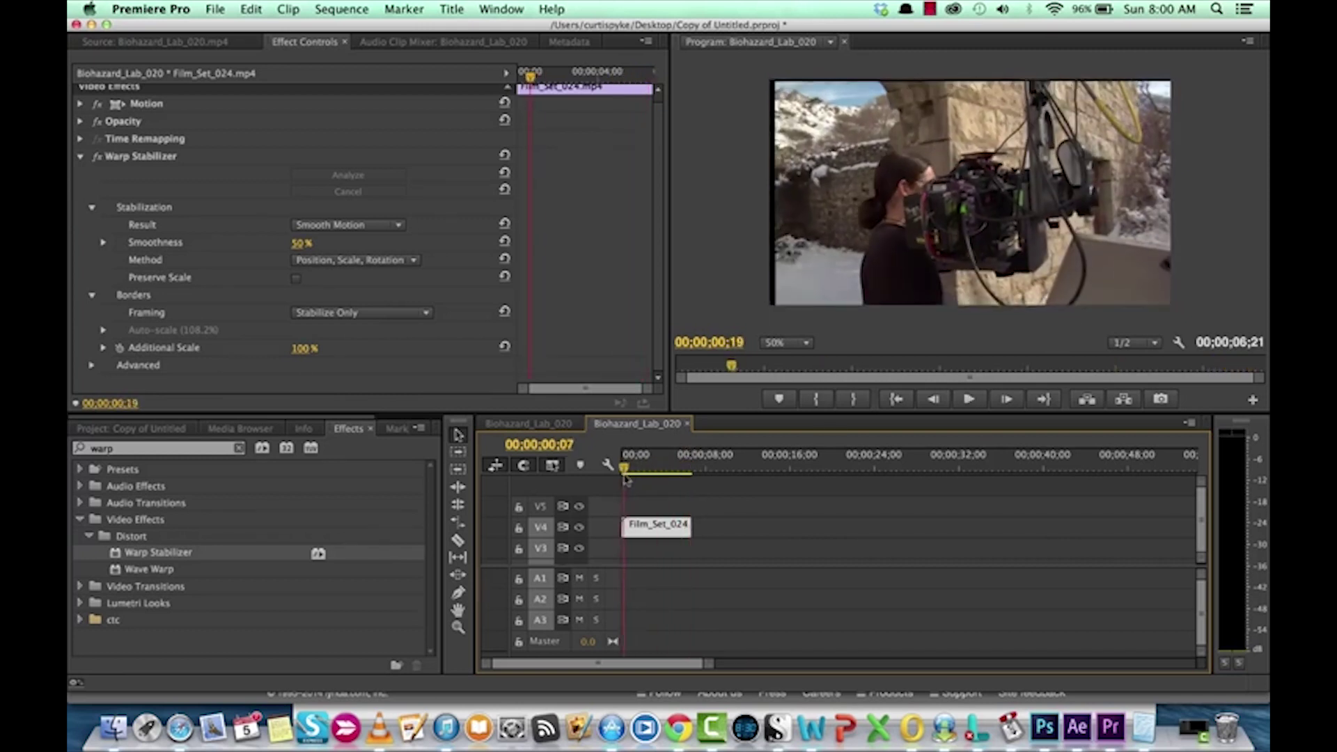
Step: Set Framing to Stabilize, Crop and play the cropped result
{"action": "left_click", "coordinate": [330, 315]}
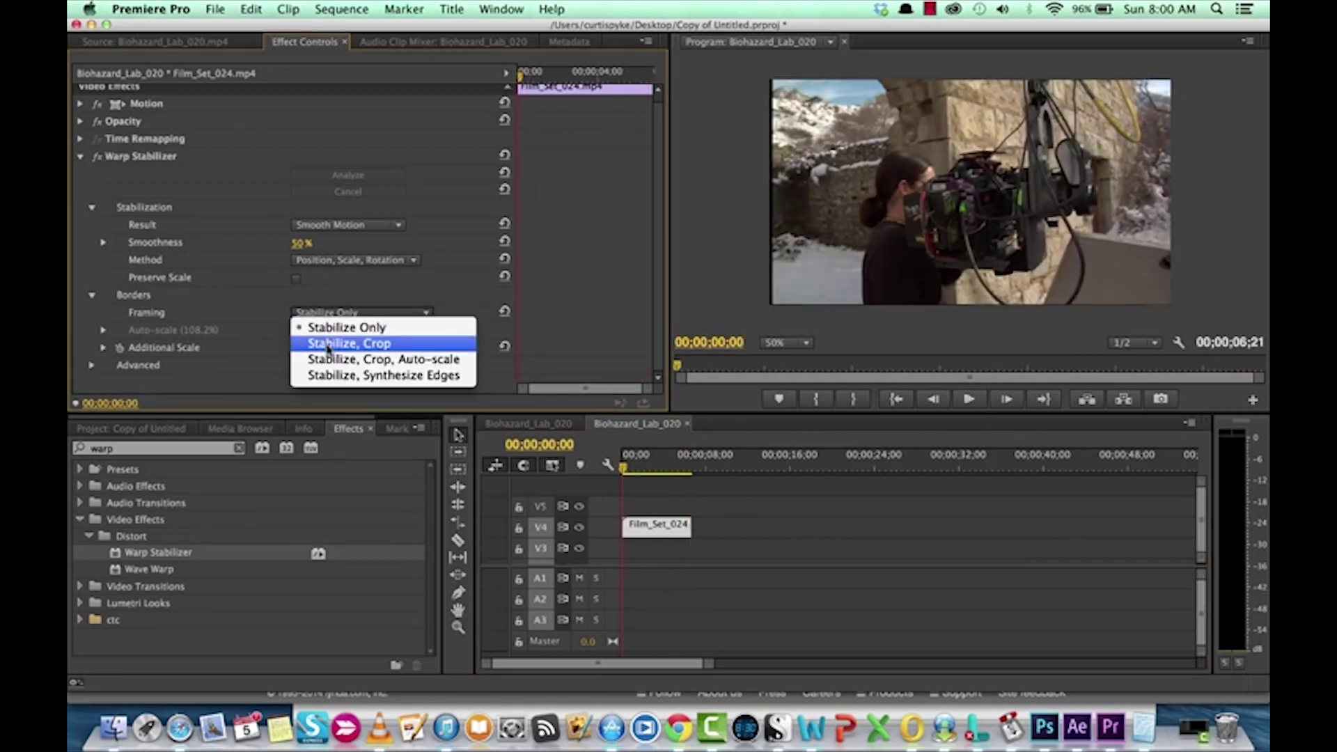
{"action": "left_click", "coordinate": [327, 345]}
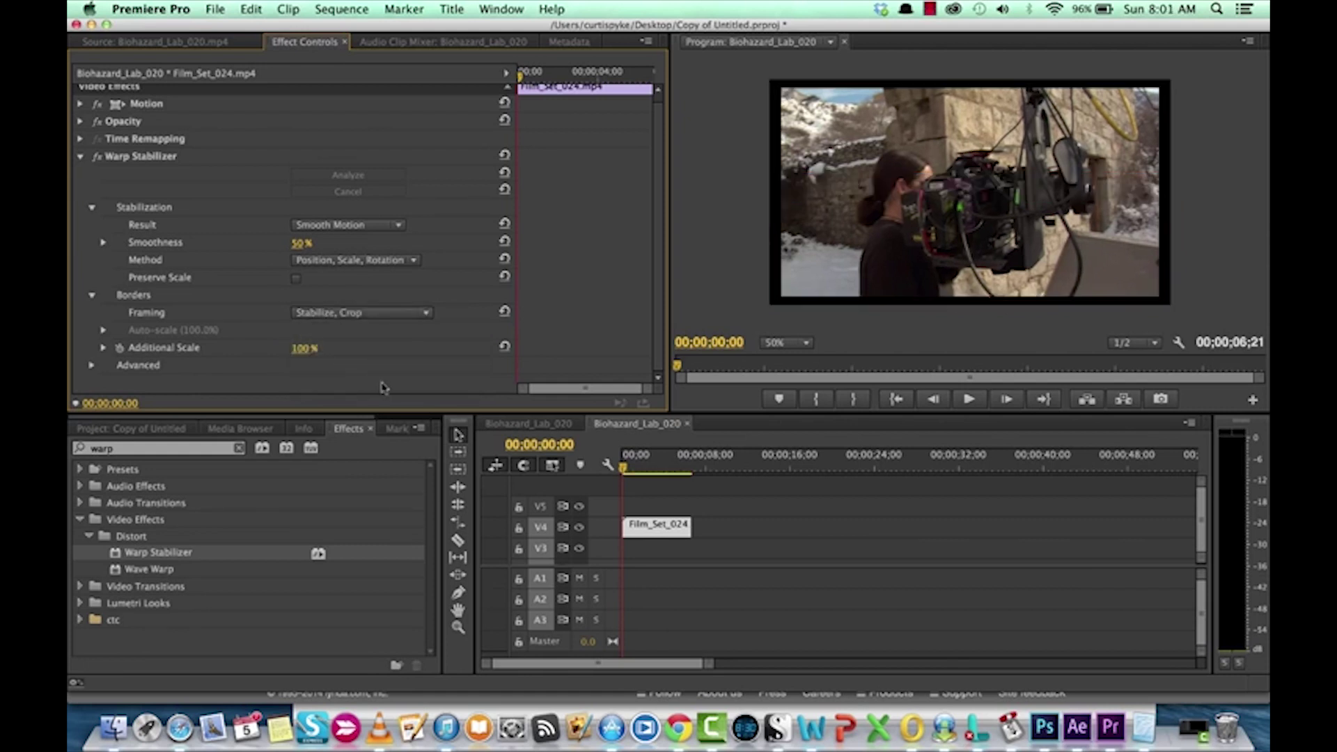
{"action": "key", "text": "space"}
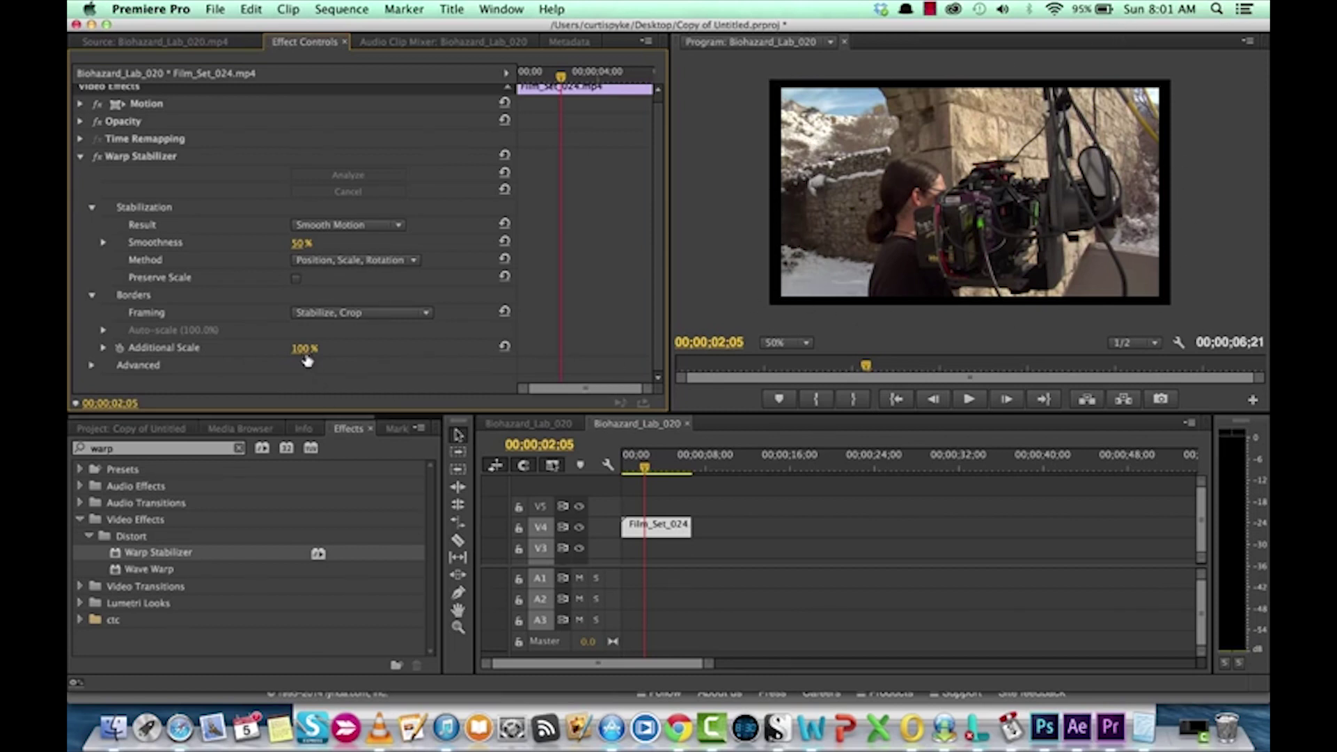
Step: Try Additional Scale at about 117%, preview, then reset it to 100%
{"action": "left_click_drag", "start_coordinate": [306, 360], "coordinate": [314, 350]}
{"action": "key", "text": "space"}
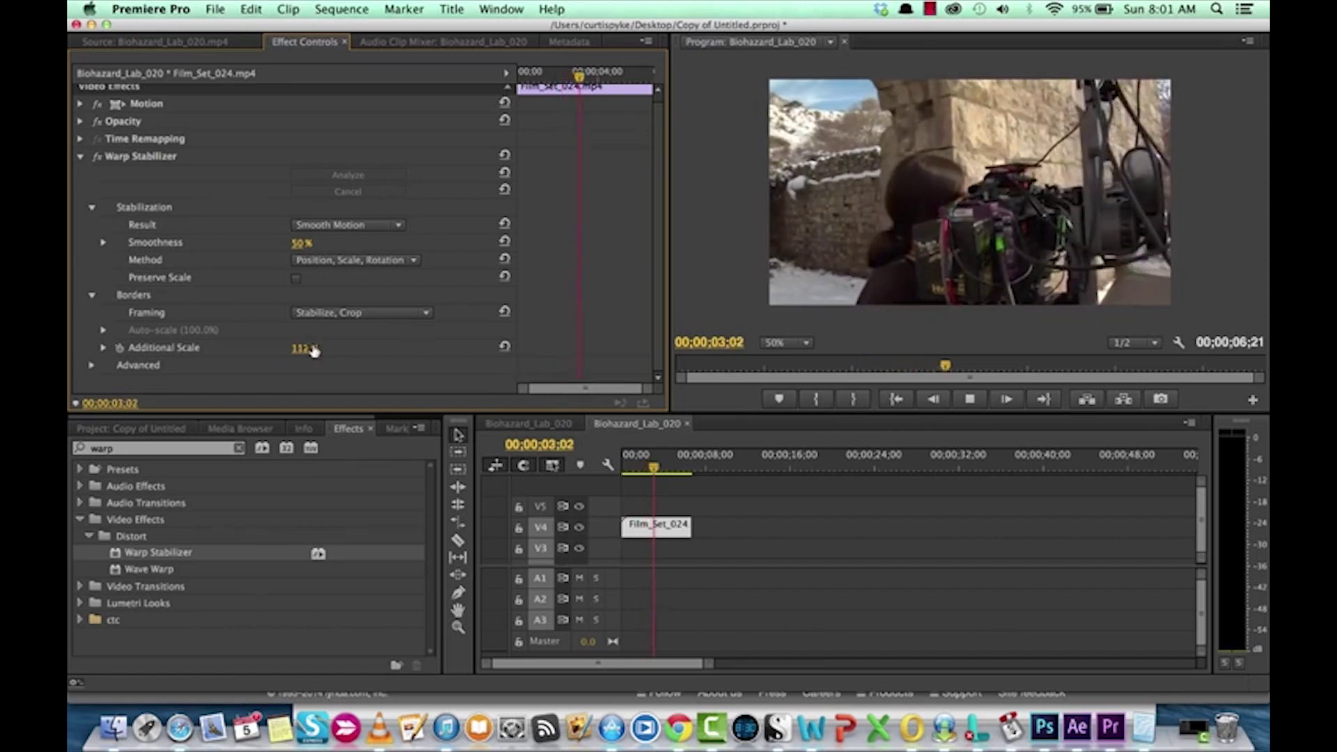
{"action": "key", "text": "space"}
{"action": "left_click_drag", "start_coordinate": [314, 350], "coordinate": [306, 350]}
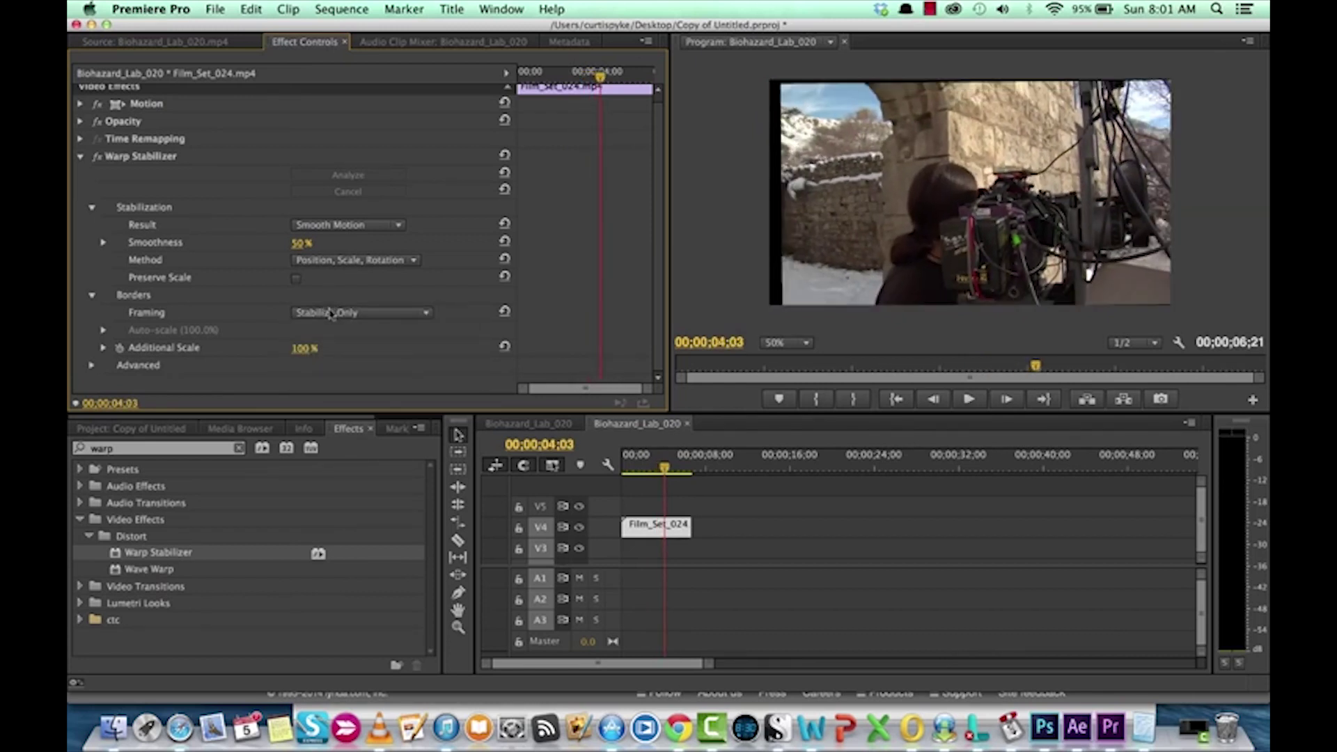
Step: Set Framing to Stabilize, Synthesize Edges and rewind the playhead to the start
{"action": "left_click", "coordinate": [331, 314]}
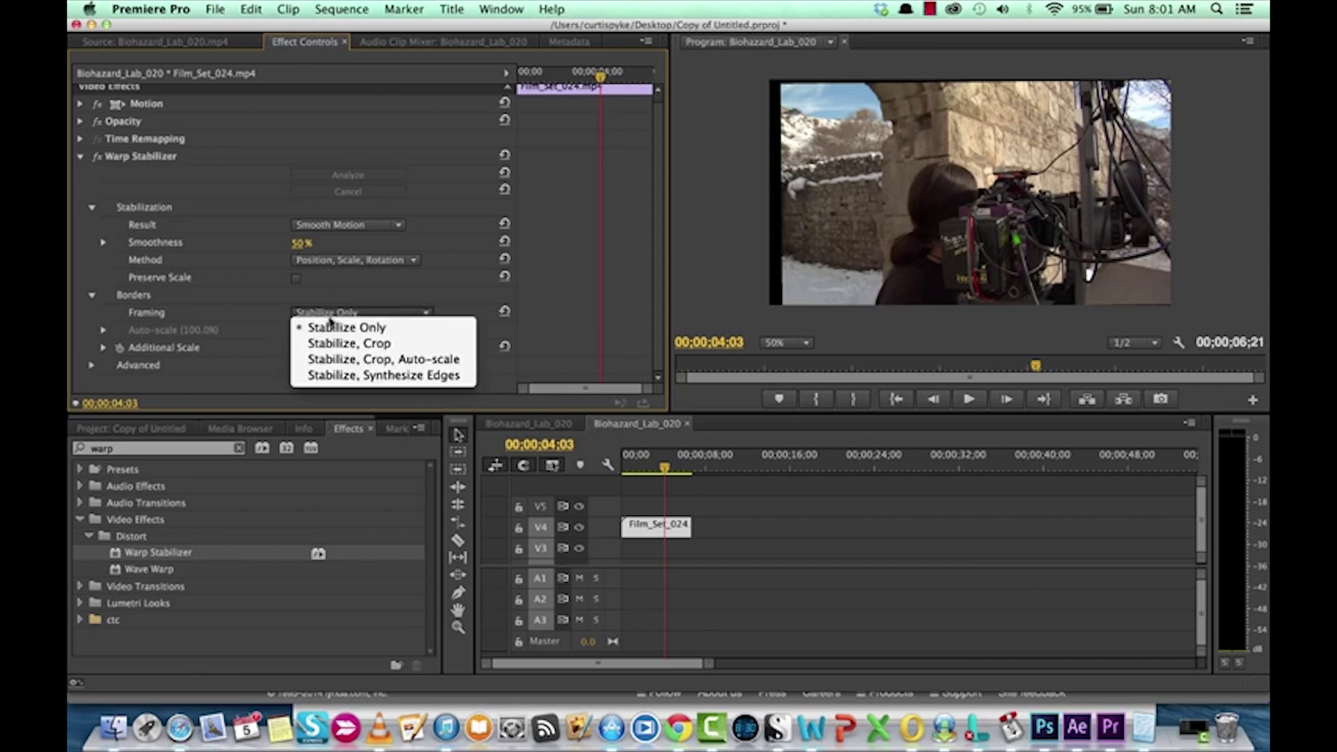
{"action": "left_click", "coordinate": [348, 376]}
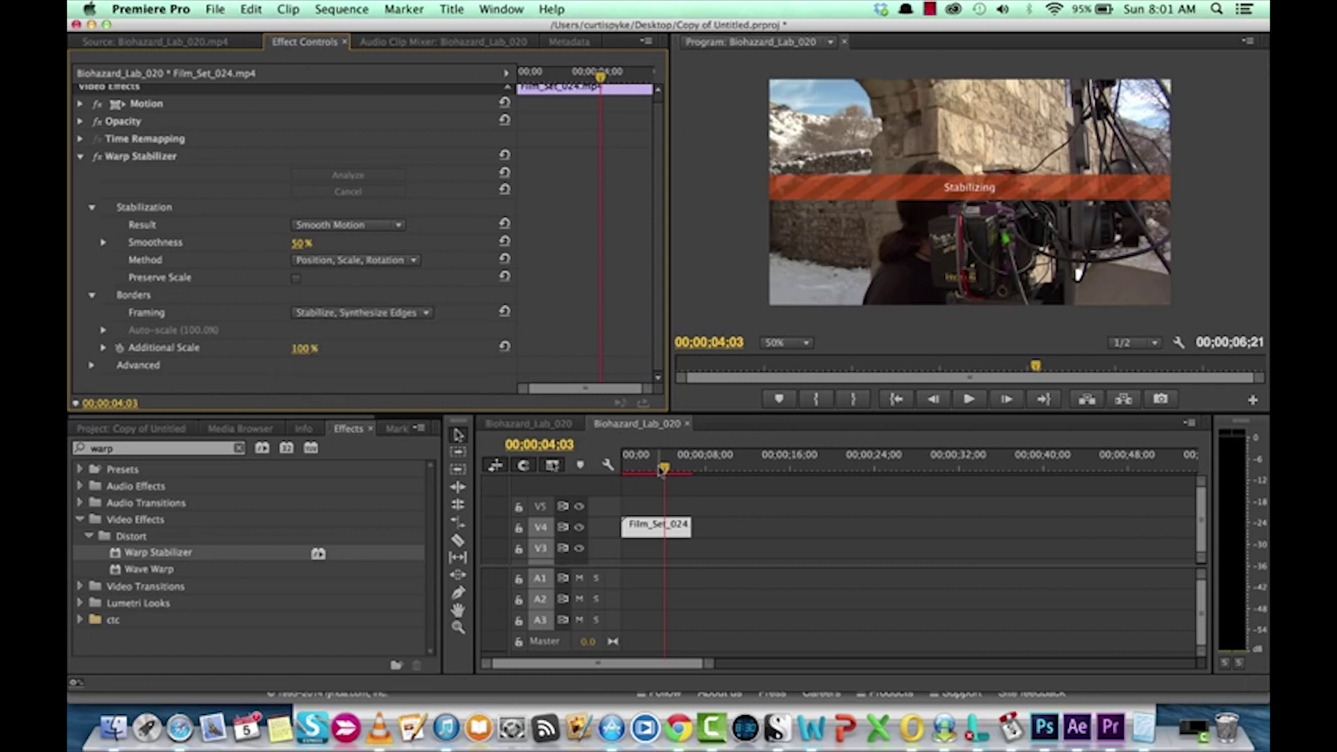
{"action": "left_click_drag", "start_coordinate": [662, 472], "coordinate": [606, 471]}
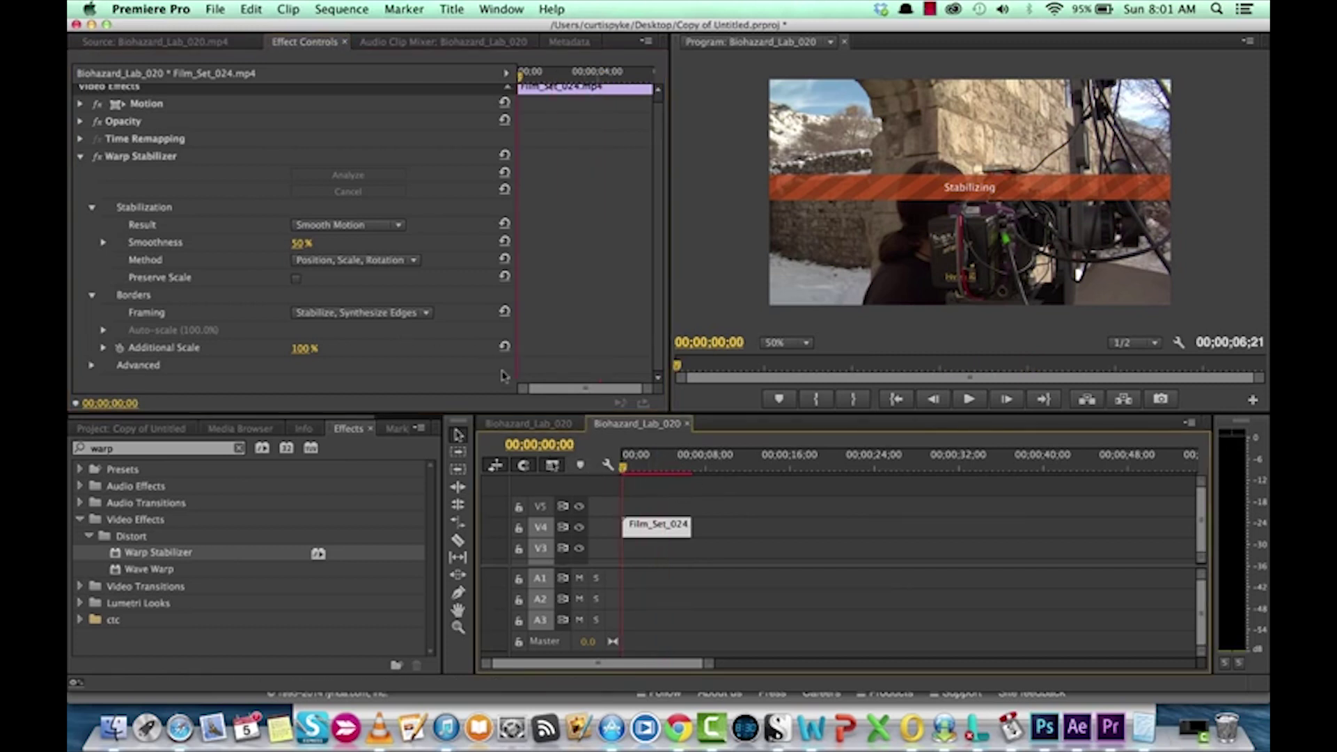
Step: Save the project and play the clip with synthesized edges
{"action": "key", "text": "cmd+s"}
{"action": "key", "text": "super+s"}
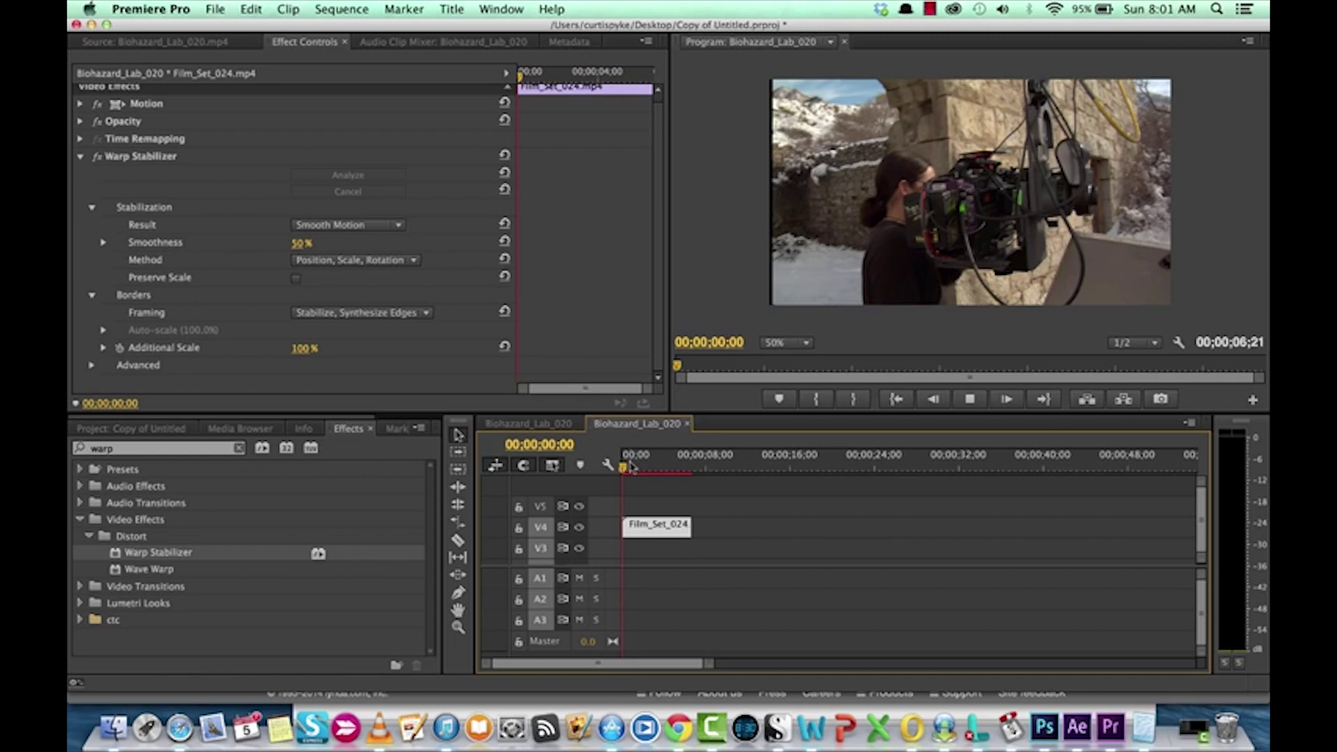
{"action": "key", "text": "space"}
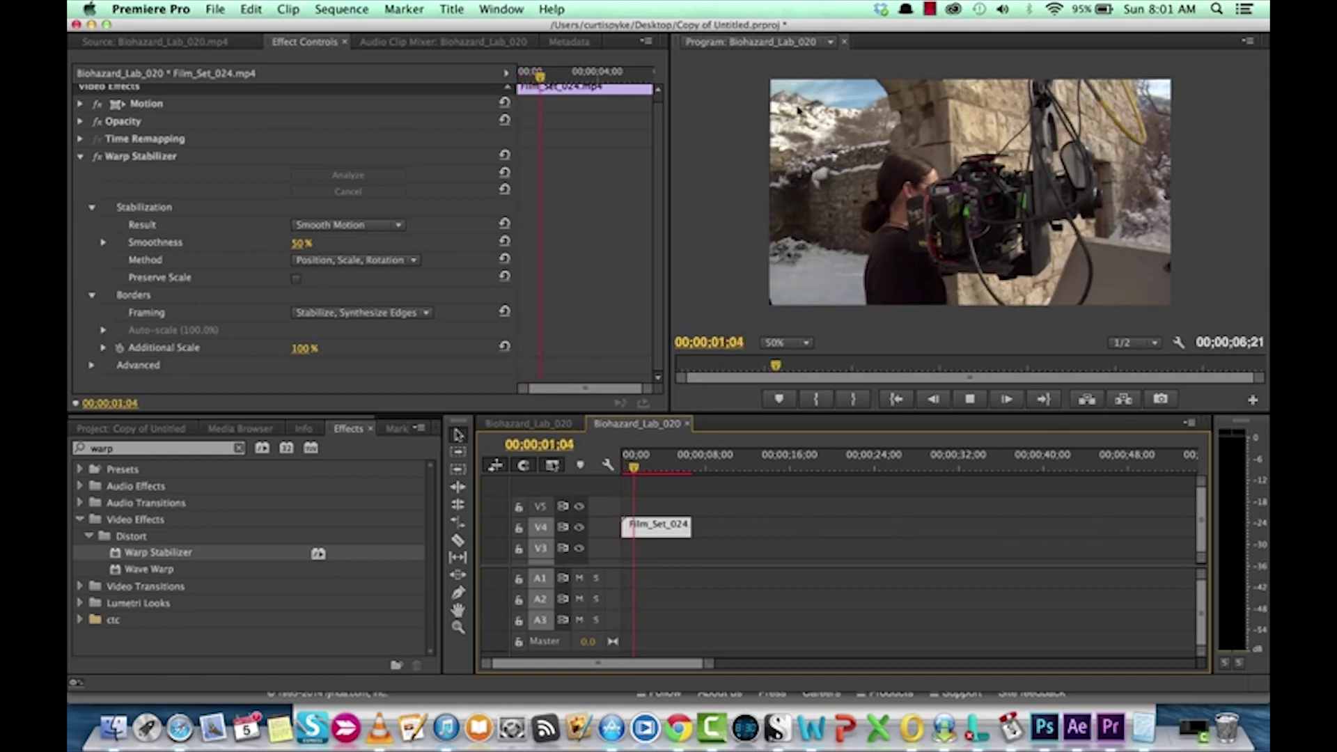
Step: Restore Framing to Stabilize, Crop, Auto-scale, keep Smooth Motion and Position, Scale, Rotation, then preview
{"action": "left_click", "coordinate": [399, 312]}
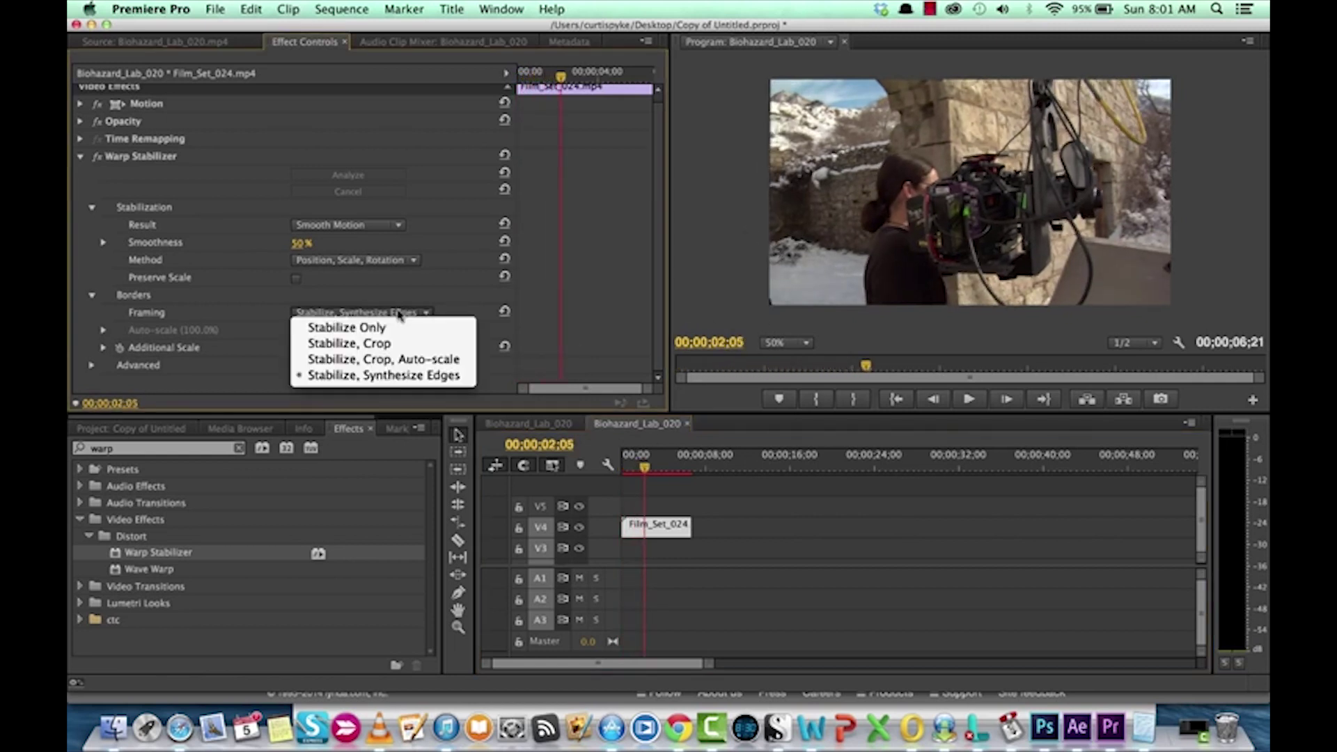
{"action": "left_click", "coordinate": [389, 361]}
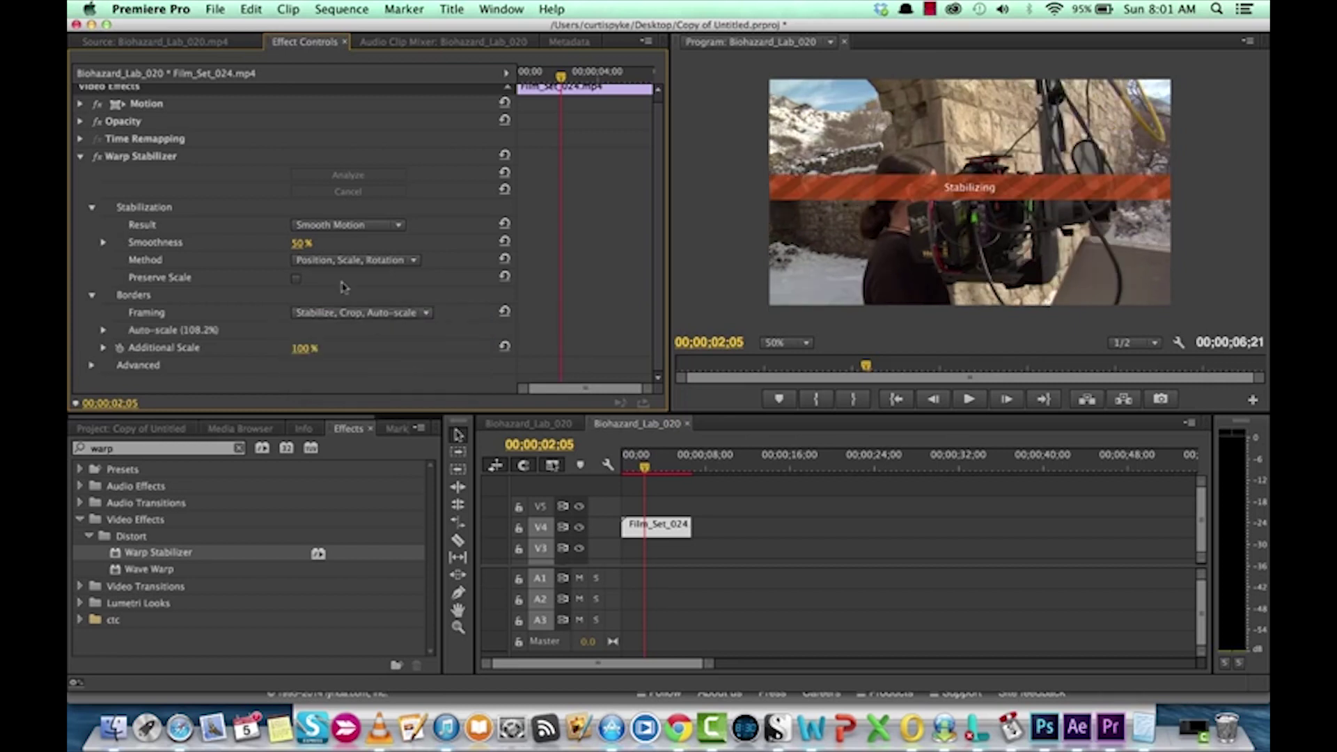
{"action": "left_click", "coordinate": [354, 226]}
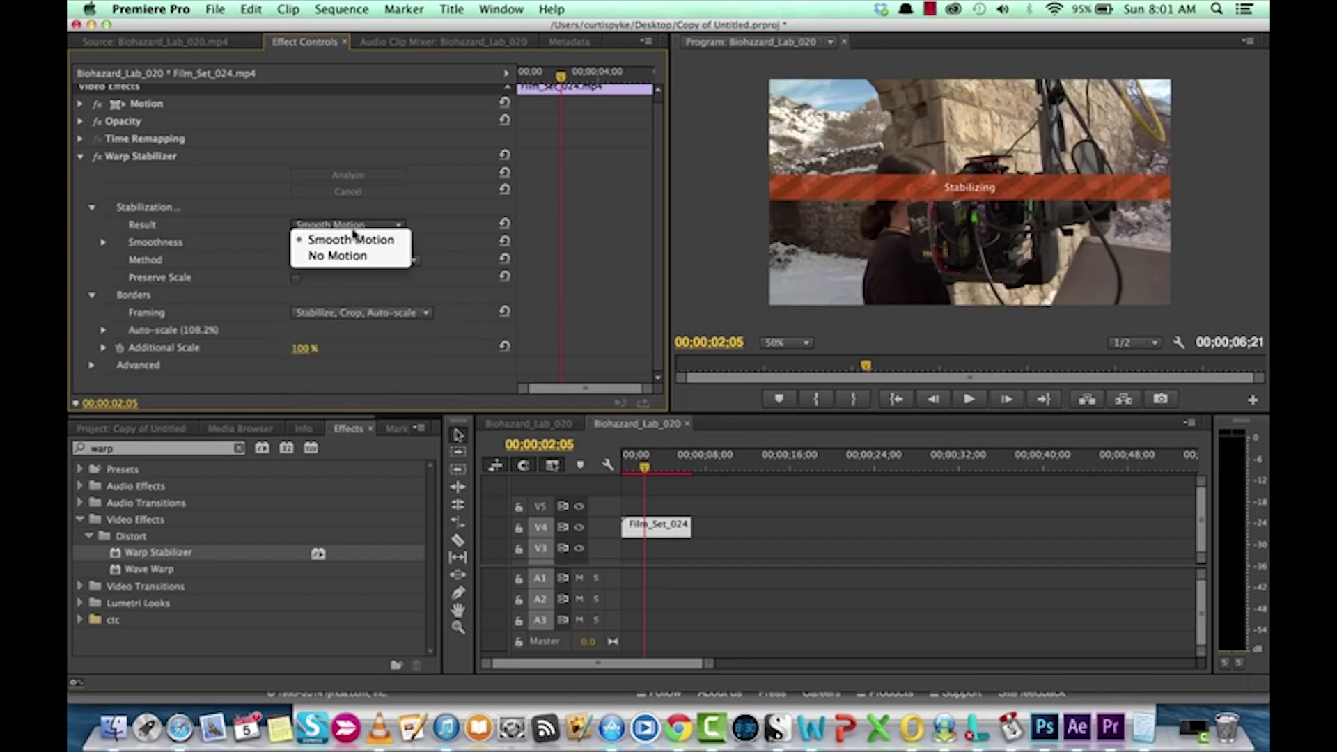
{"action": "left_click", "coordinate": [352, 239]}
{"action": "left_click", "coordinate": [357, 260]}
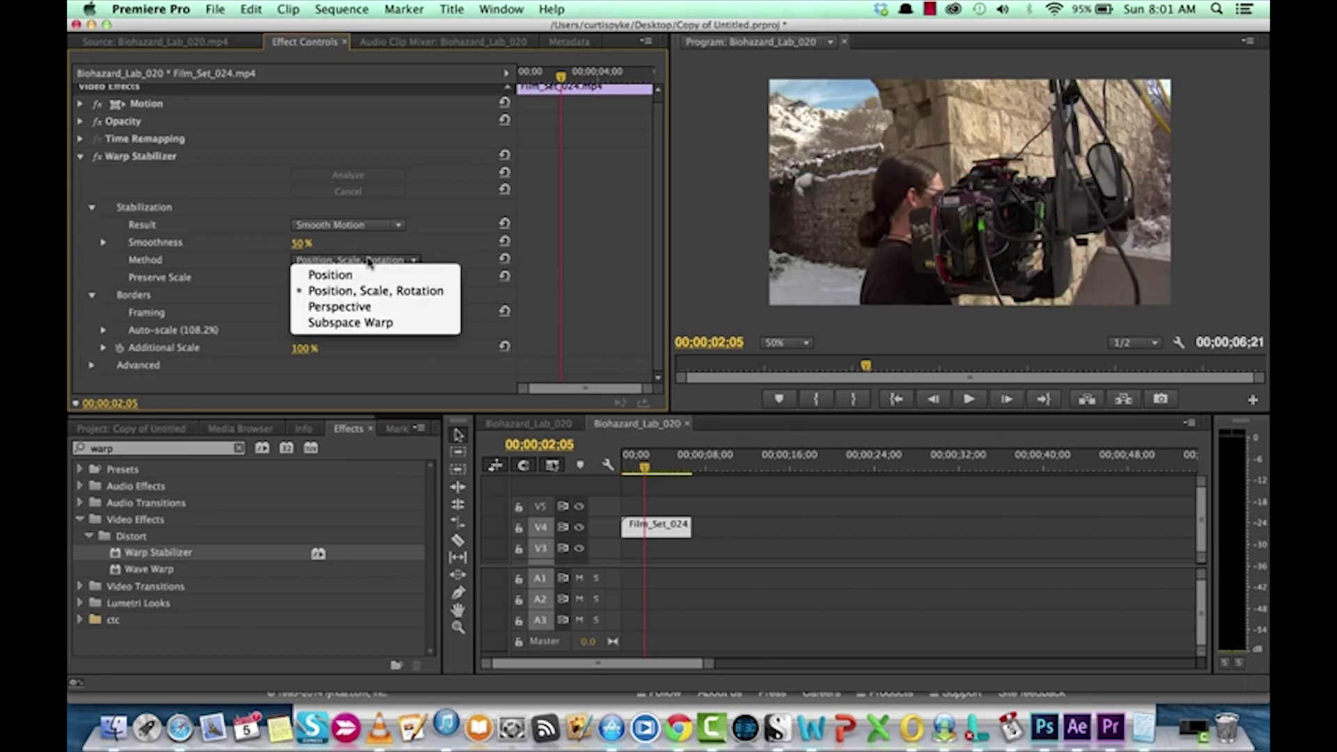
{"action": "left_click", "coordinate": [370, 262]}
{"action": "key", "text": "space"}
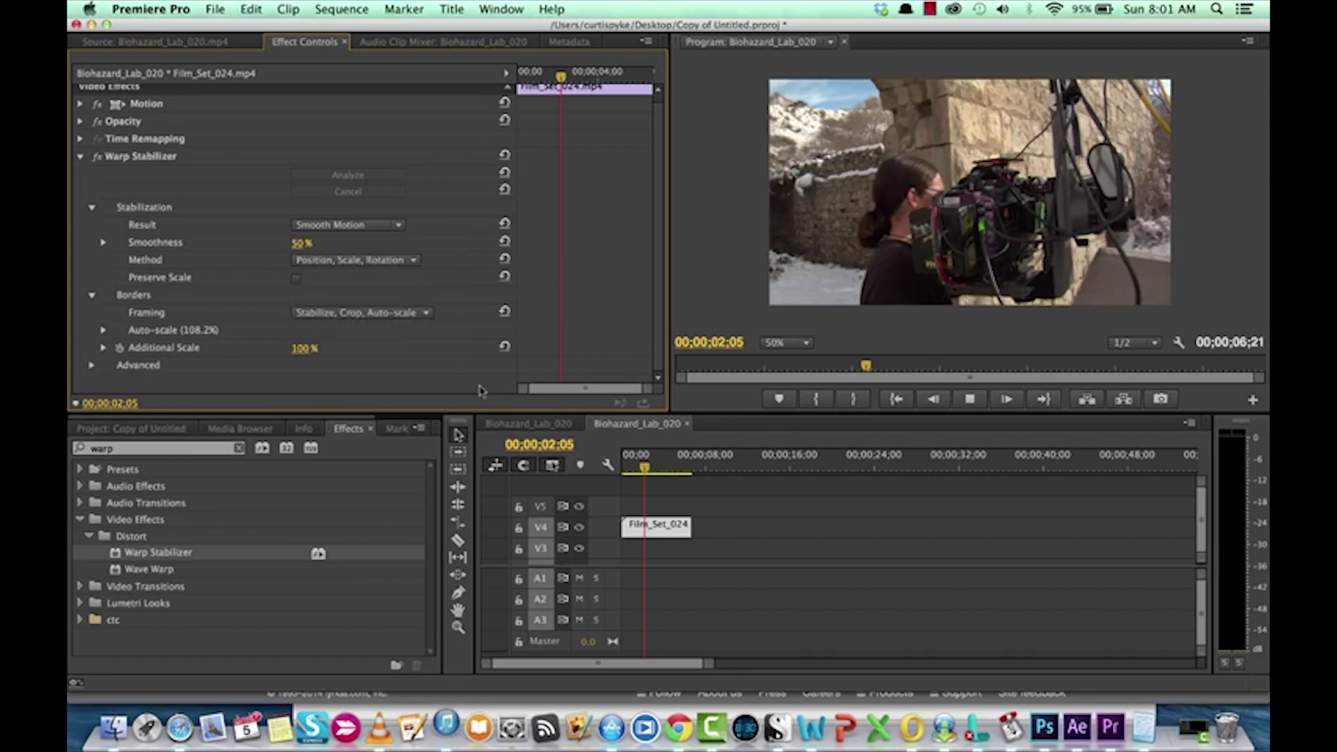
{"action": "key", "text": "space"}
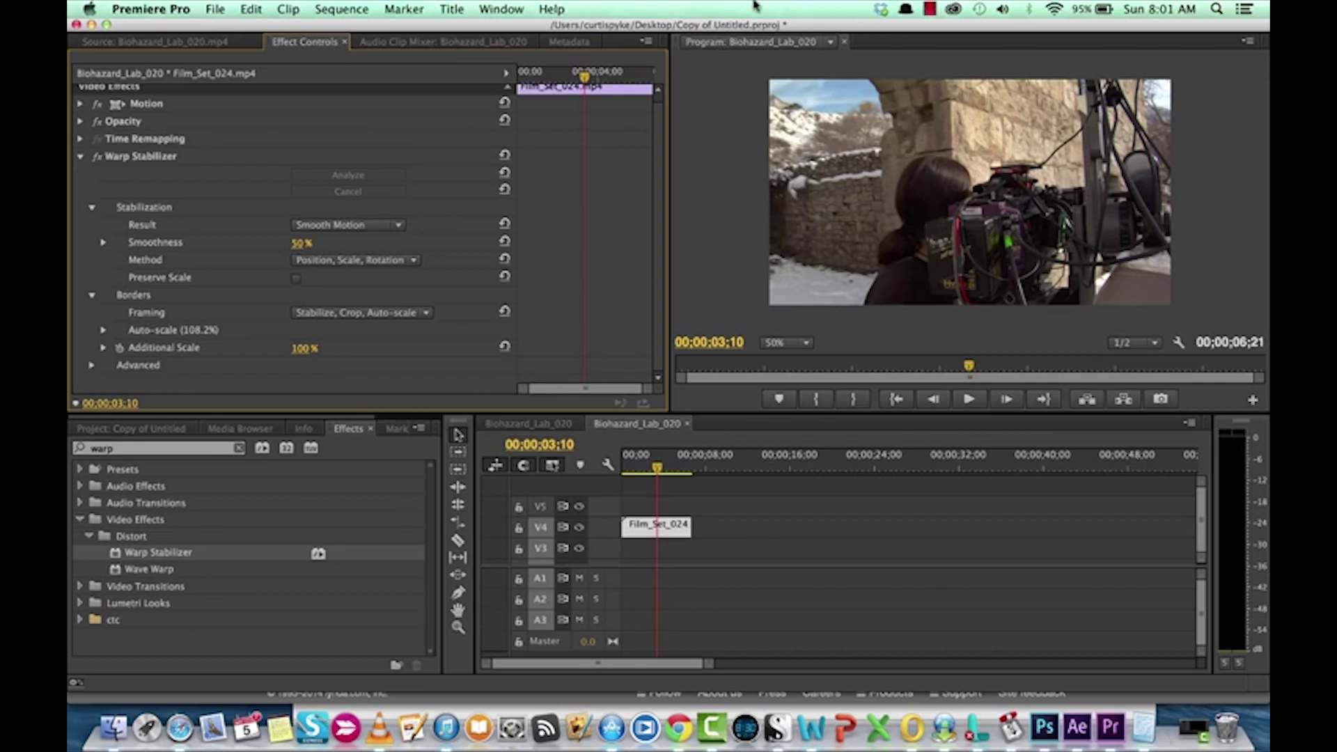
{"action": "left_click", "coordinate": [931, 8]}
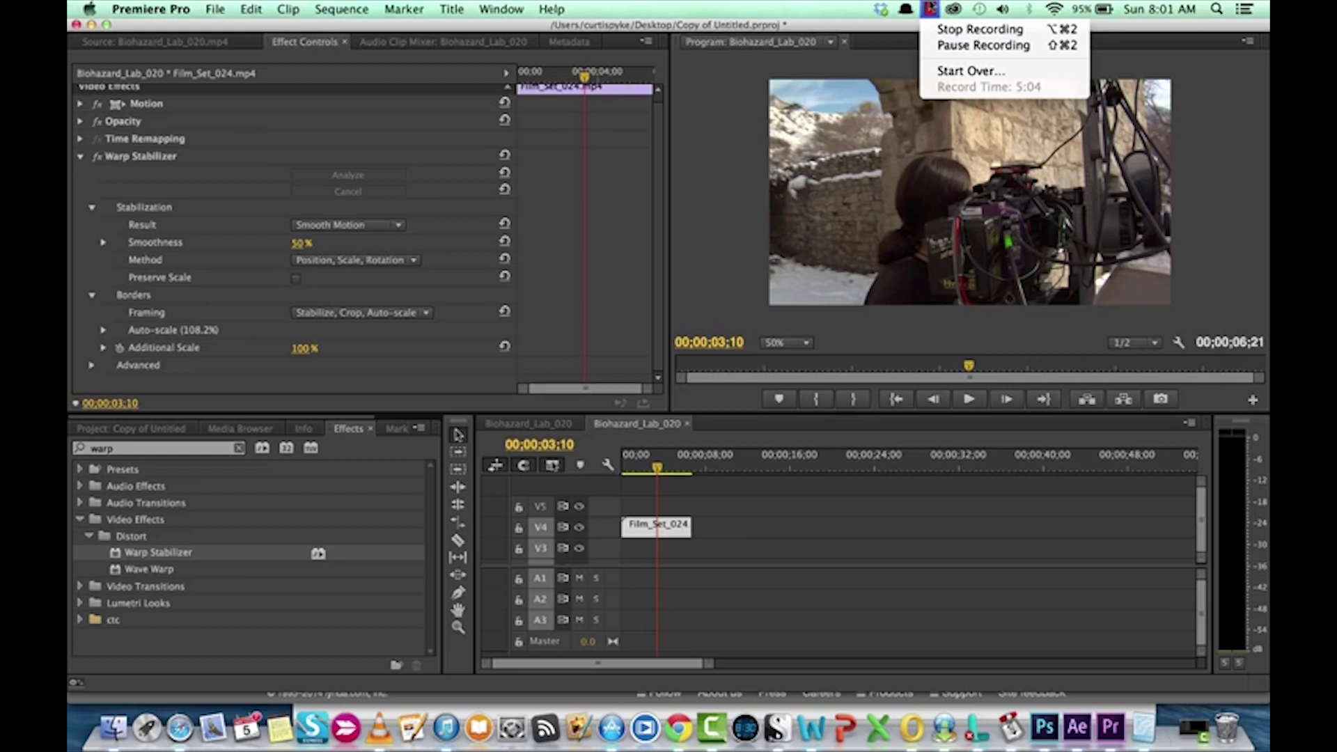